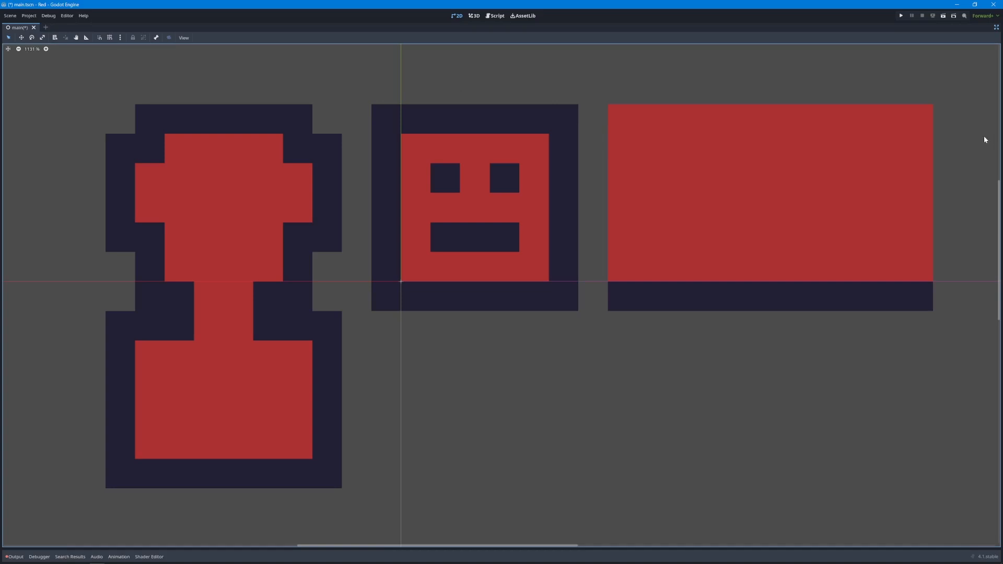
Add a physics layer to the tile set resource of the TileMap node
{"action": "key", "text": "ctrl+shift+F11"}
{"action": "left_click", "coordinate": [729, 58]}
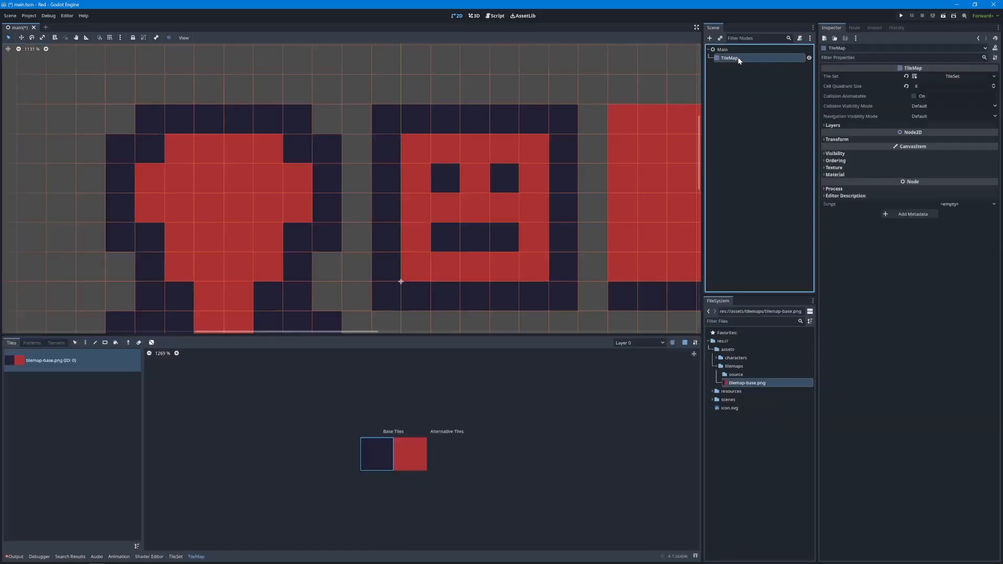
{"action": "left_click", "coordinate": [947, 76]}
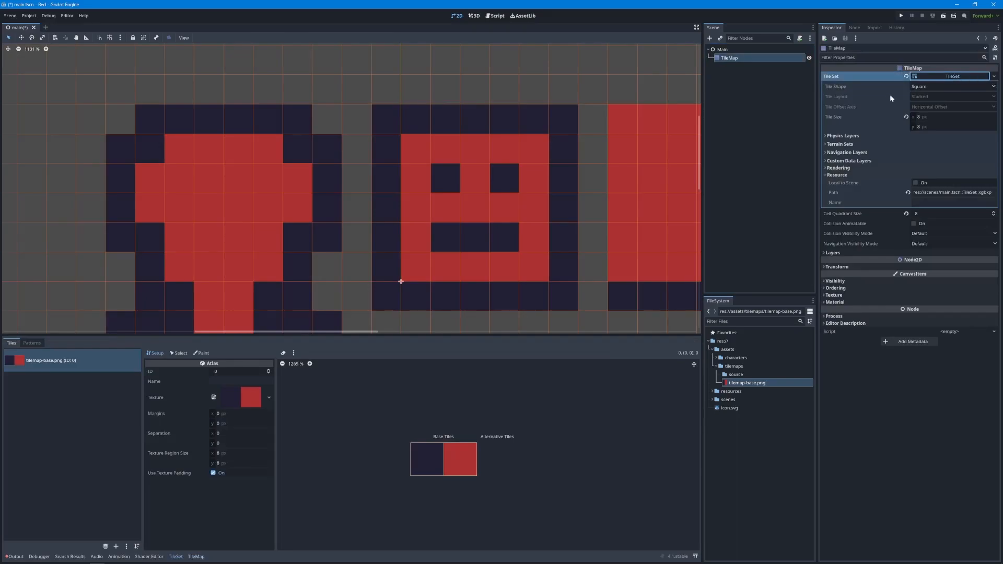
{"action": "left_click", "coordinate": [840, 137]}
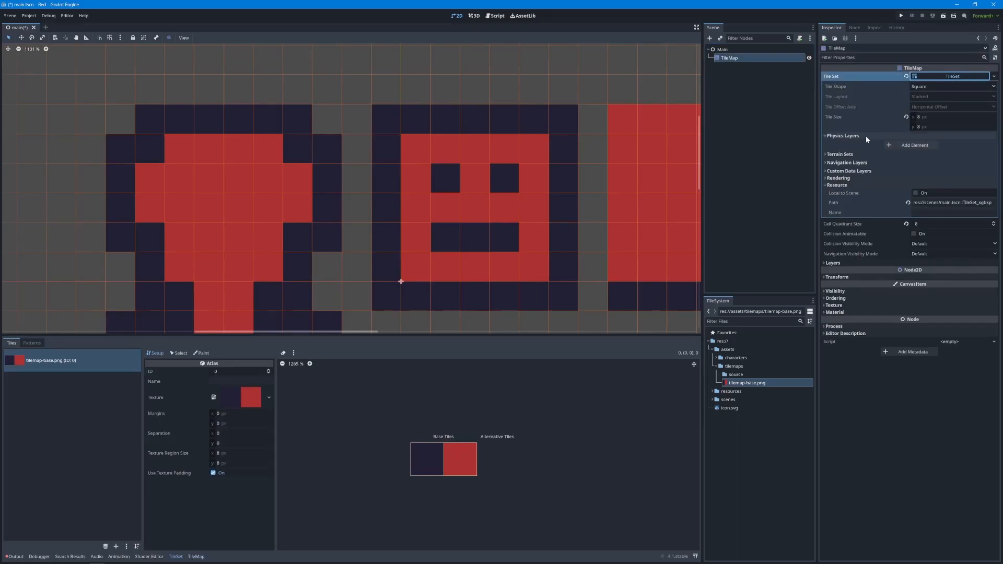
{"action": "left_click", "coordinate": [898, 146]}
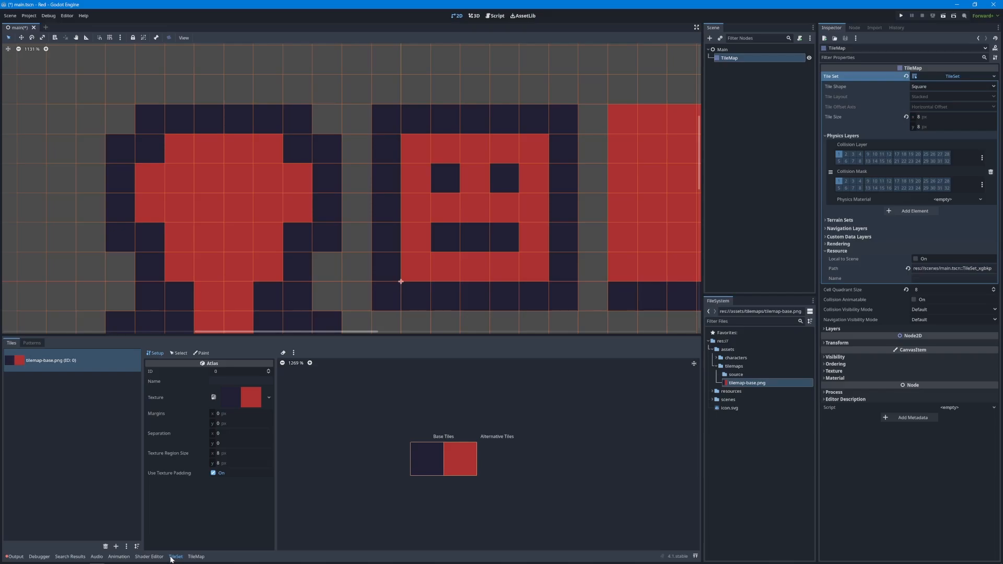
Give the dark base tile a Physics Layer 0 collision polygon in the default tile shape
{"action": "left_click", "coordinate": [179, 354]}
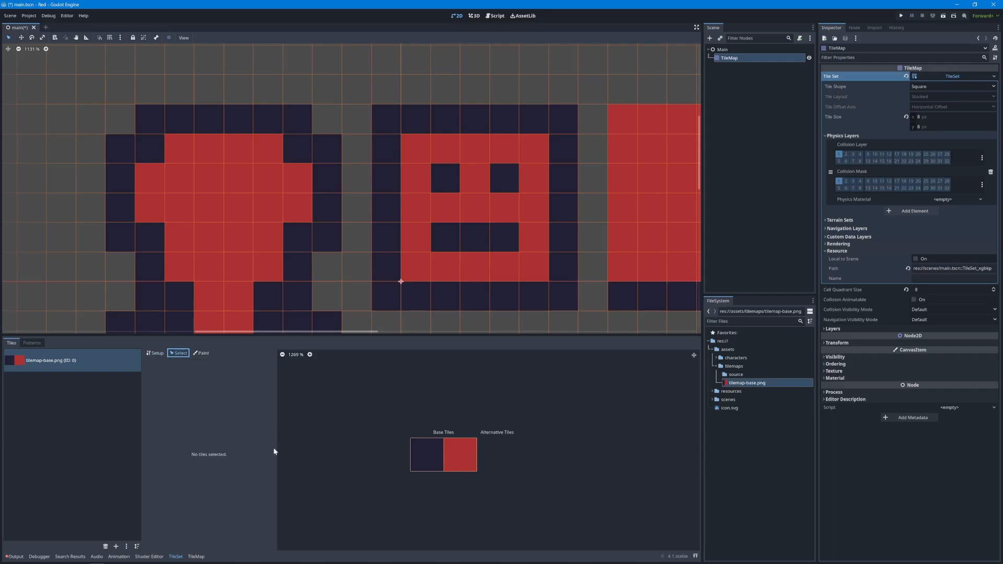
{"action": "left_click", "coordinate": [433, 456]}
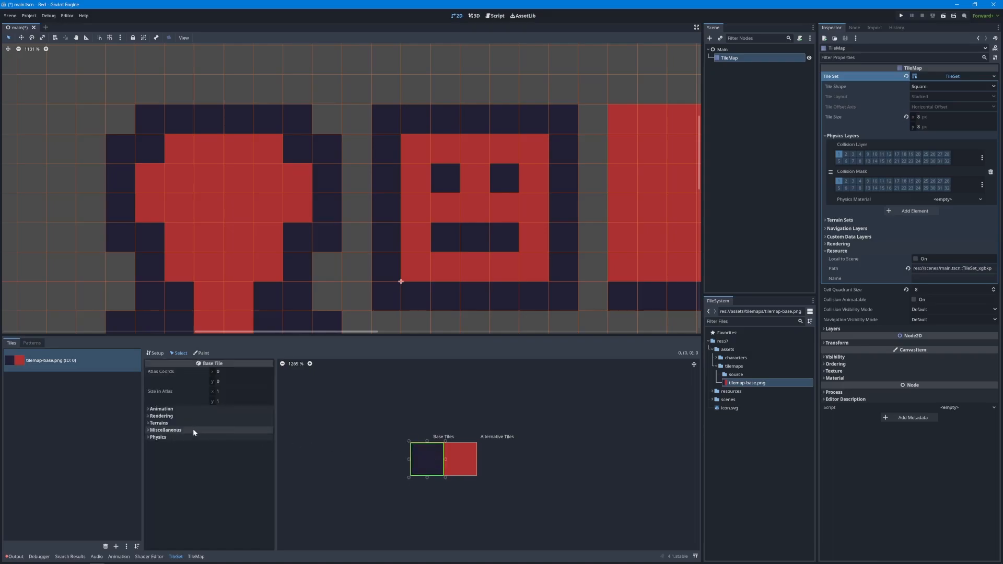
{"action": "left_click", "coordinate": [157, 439]}
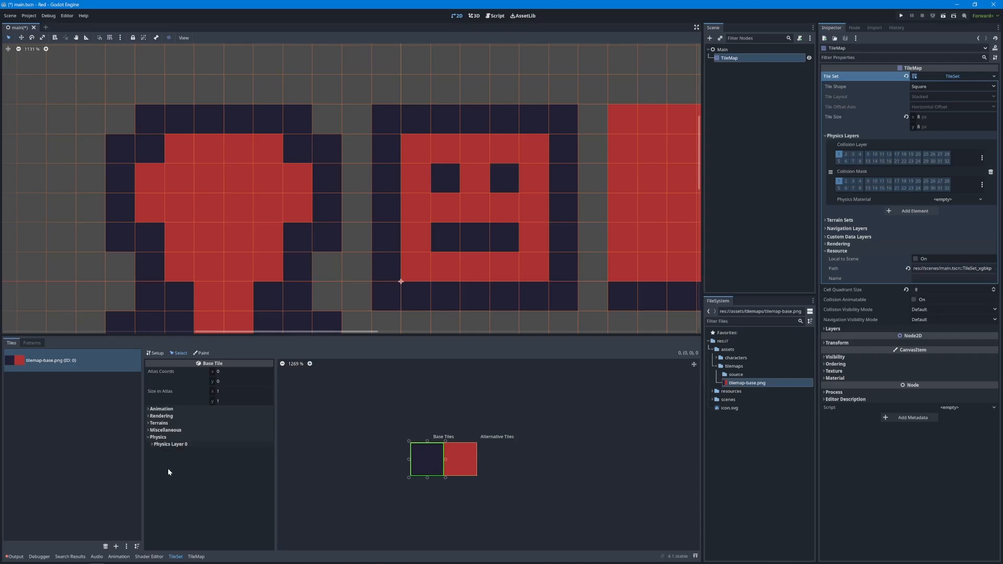
{"action": "left_click", "coordinate": [164, 445]}
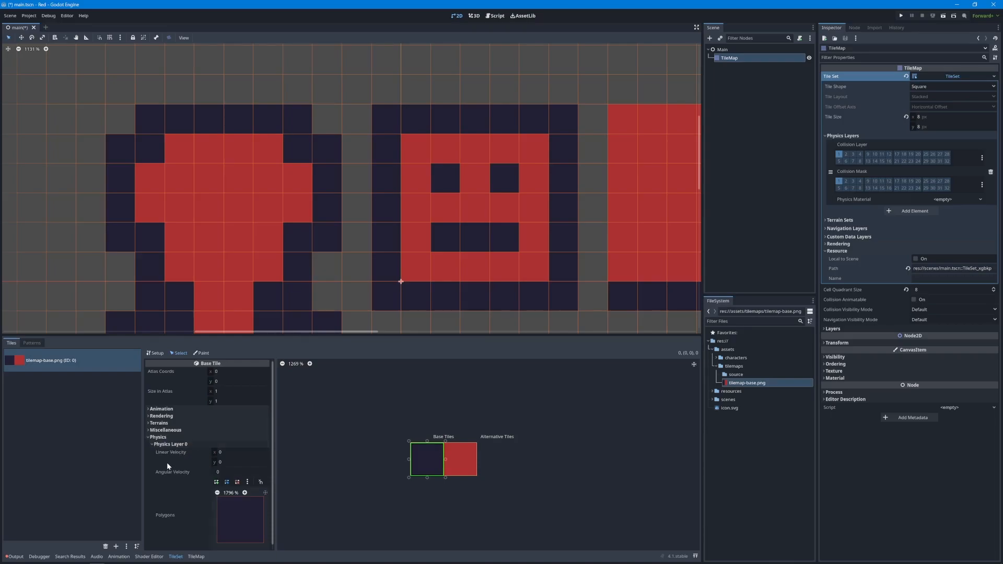
{"action": "scroll", "coordinate": [180, 473], "scroll_direction": "down", "scroll_amount": 1}
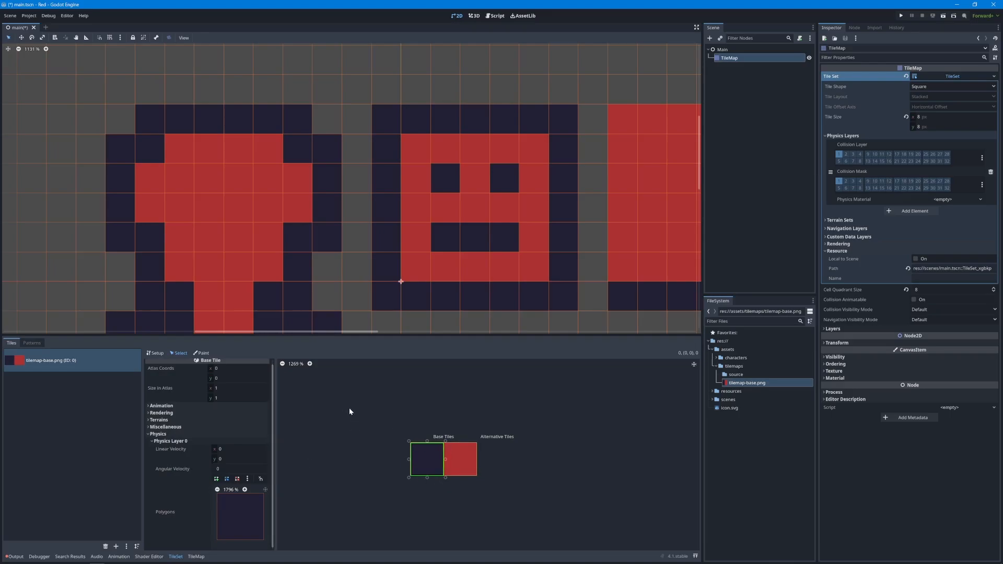
{"action": "key", "text": "f"}
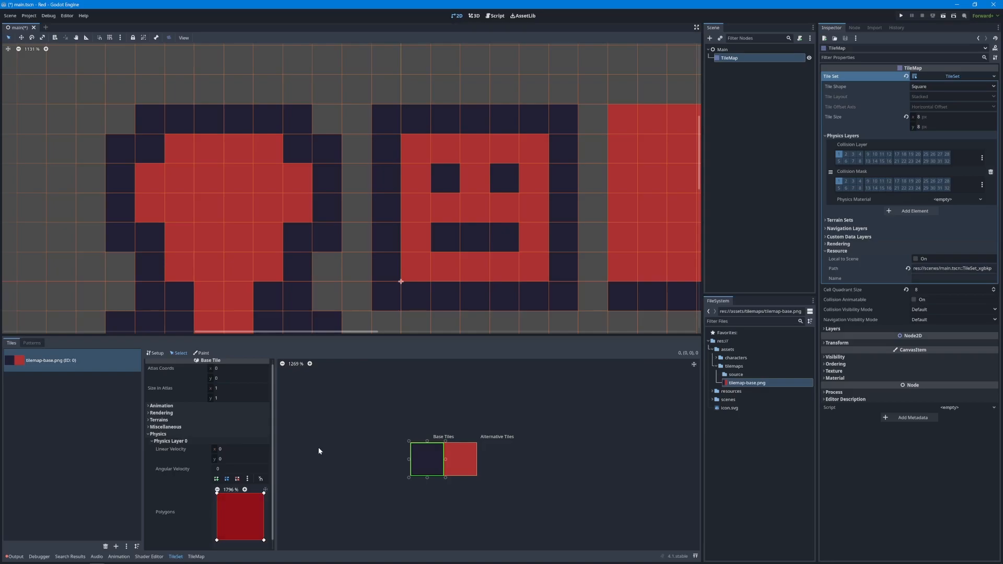
{"action": "left_click", "coordinate": [247, 479]}
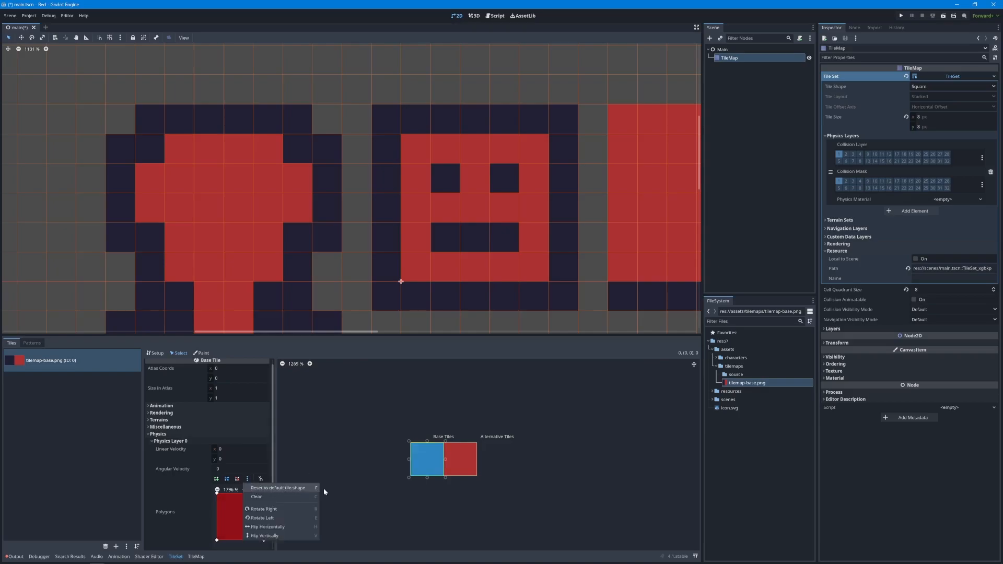
{"action": "scroll", "coordinate": [333, 486], "scroll_direction": "up", "scroll_amount": 4}
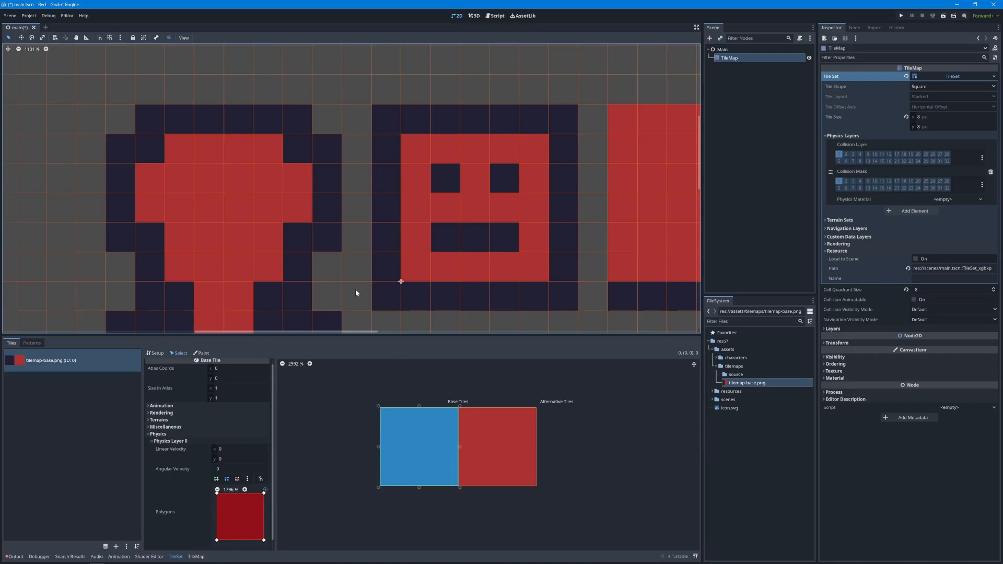
{"action": "left_click_drag", "start_coordinate": [359, 336], "coordinate": [372, 374]}
{"action": "middle_click_drag", "start_coordinate": [461, 337], "coordinate": [322, 296]}
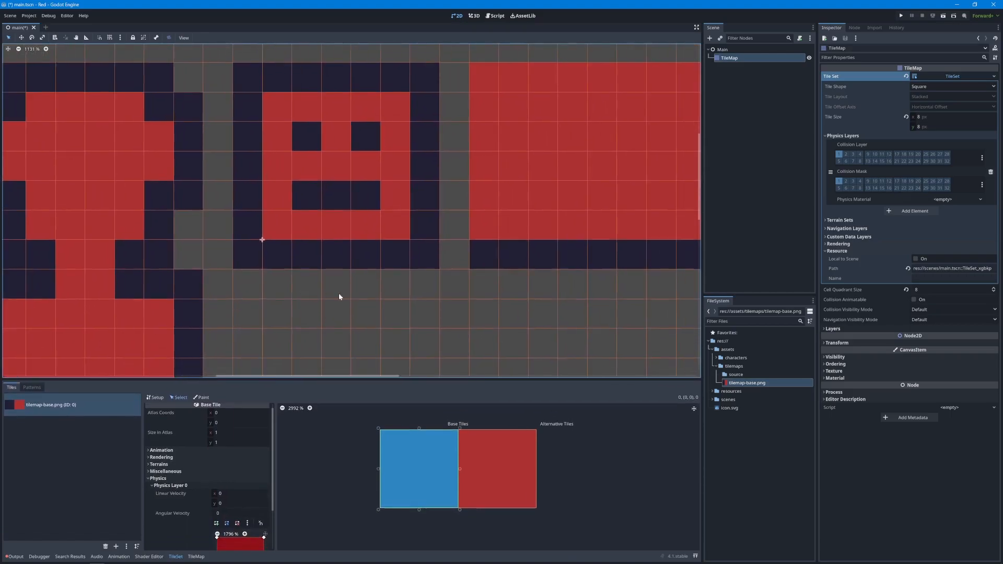
{"action": "middle_click_drag", "start_coordinate": [477, 309], "coordinate": [369, 304]}
{"action": "middle_click_drag", "start_coordinate": [506, 307], "coordinate": [400, 339]}
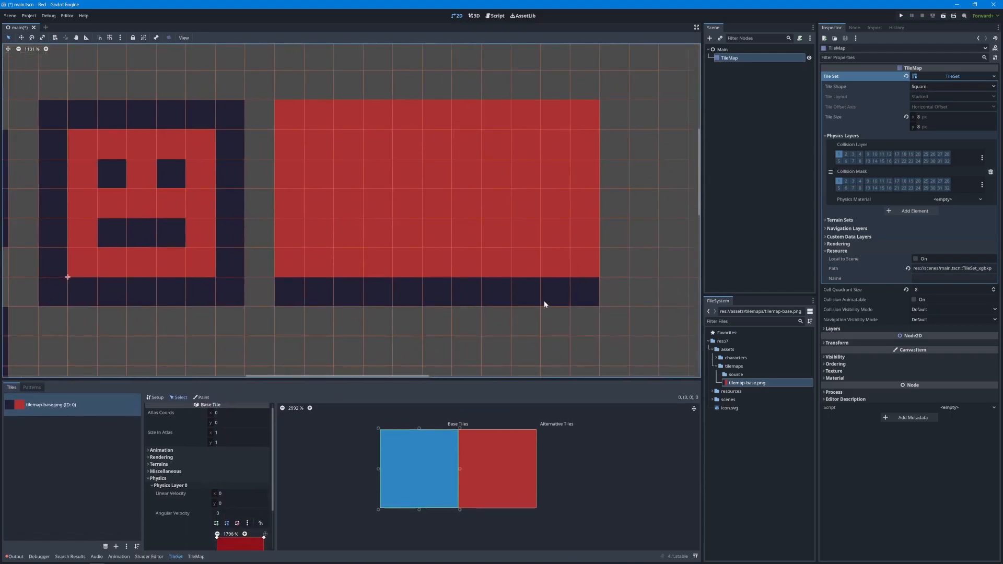
{"action": "middle_click_drag", "start_coordinate": [283, 335], "coordinate": [434, 302]}
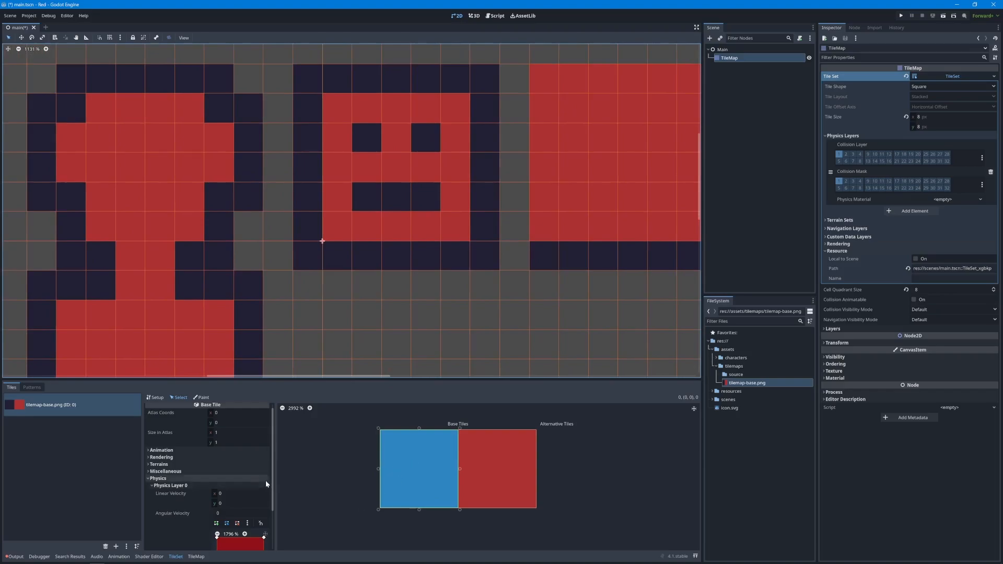
Try removing the upper-left point of the dark tile's collision polygon, and undo the removal
{"action": "scroll", "coordinate": [266, 481], "scroll_direction": "down", "scroll_amount": 3}
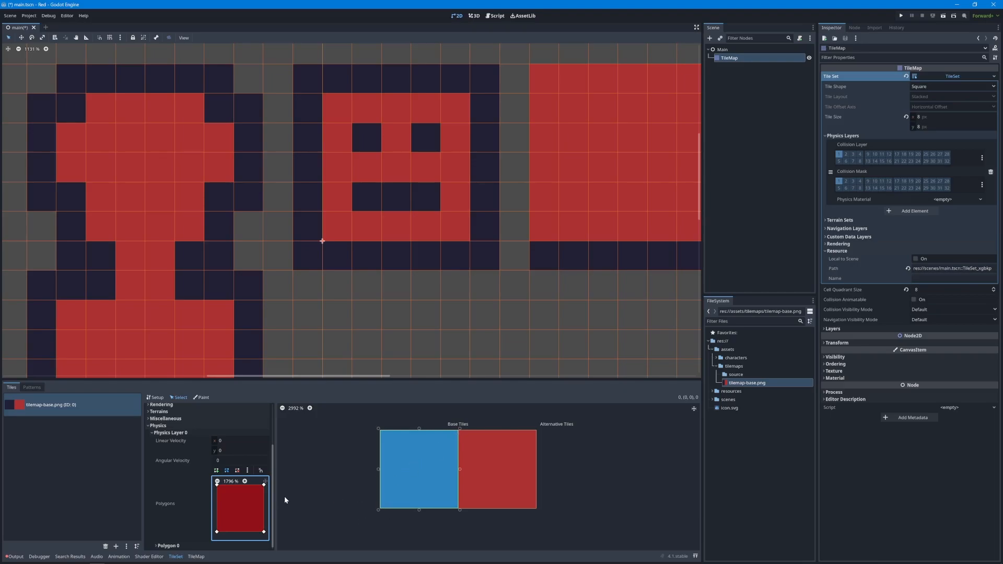
{"action": "left_click", "coordinate": [237, 470]}
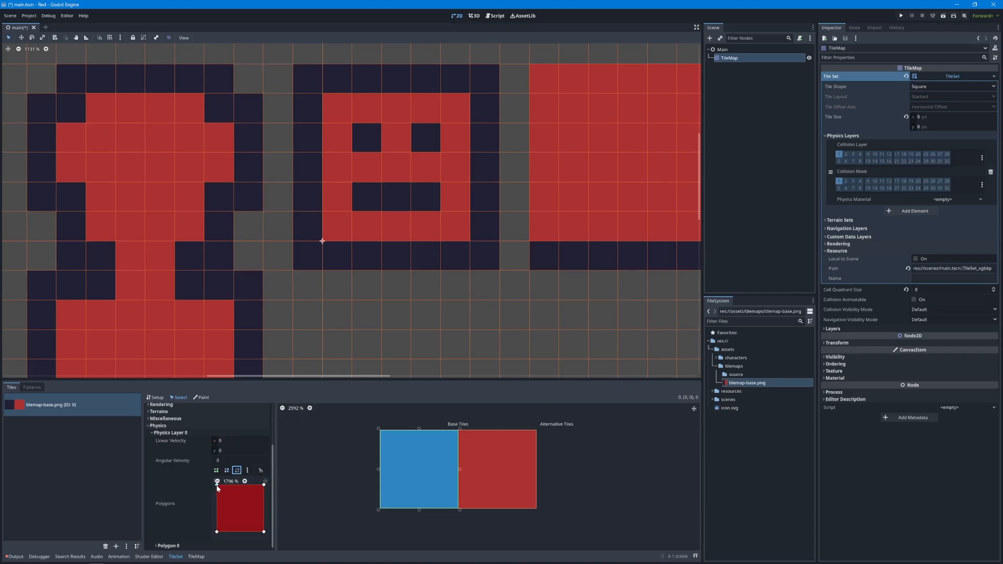
{"action": "left_click", "coordinate": [217, 485]}
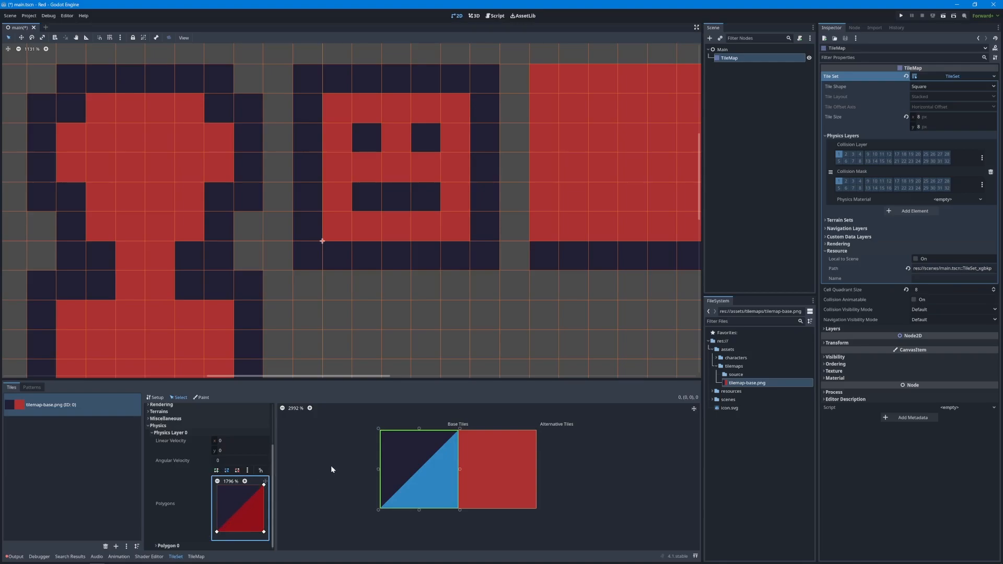
{"action": "key", "text": "ctrl+z"}
Delete the upper-right and lower-right points of the dark tile's collision polygon to clear the shape
{"action": "left_click", "coordinate": [237, 471]}
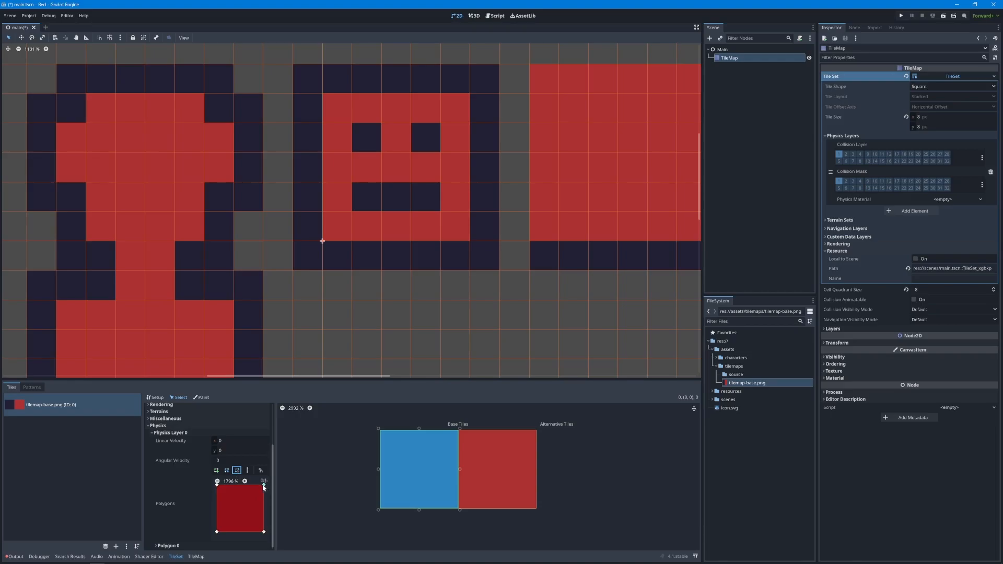
{"action": "left_click", "coordinate": [264, 481]}
{"action": "middle_click_drag", "start_coordinate": [236, 494], "coordinate": [237, 504]}
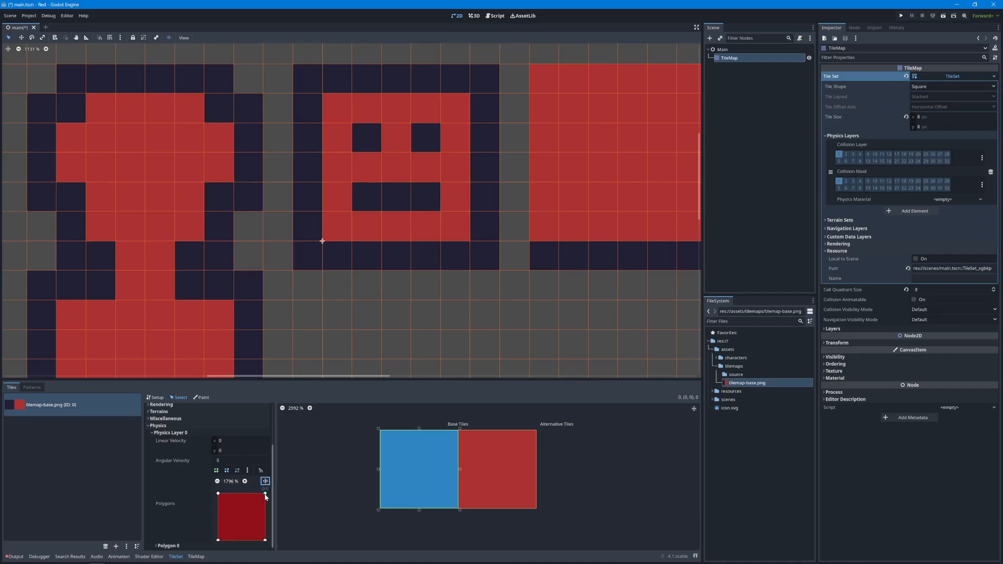
{"action": "middle_click_drag", "start_coordinate": [240, 504], "coordinate": [236, 503]}
{"action": "mouse_move", "coordinate": [325, 489]}
{"action": "middle_mouse_down"}
{"action": "mouse_move", "coordinate": [334, 498]}
{"action": "mouse_move", "coordinate": [318, 497]}
{"action": "middle_mouse_up"}
{"action": "middle_click_drag", "start_coordinate": [250, 511], "coordinate": [247, 512]}
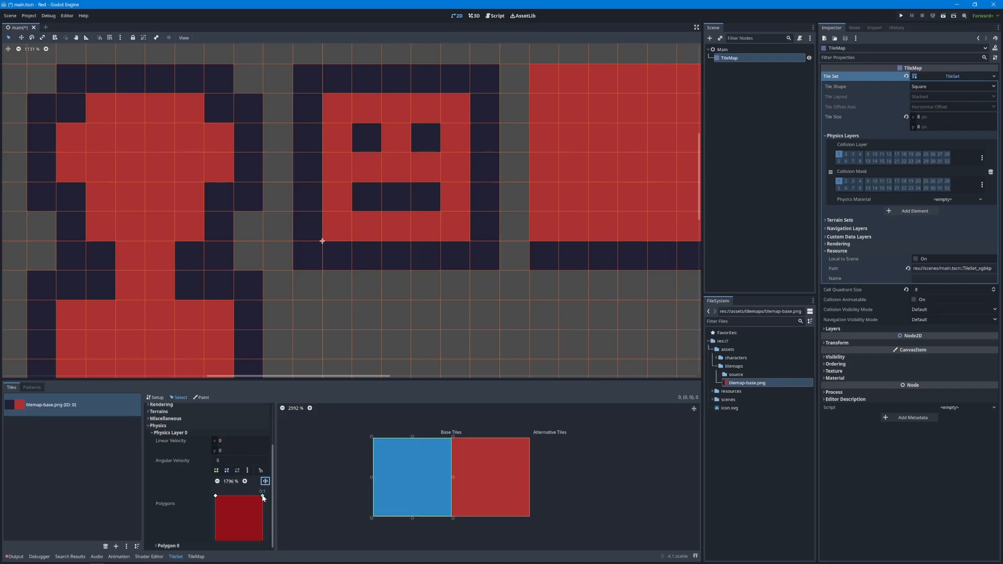
{"action": "right_click", "coordinate": [263, 497]}
{"action": "middle_click_drag", "start_coordinate": [245, 517], "coordinate": [245, 509]}
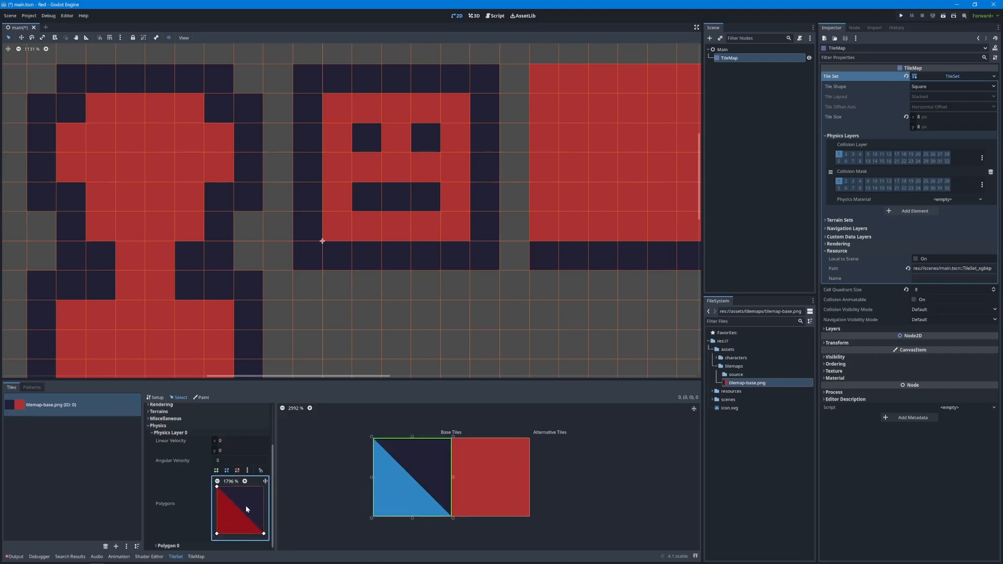
{"action": "left_click", "coordinate": [236, 470]}
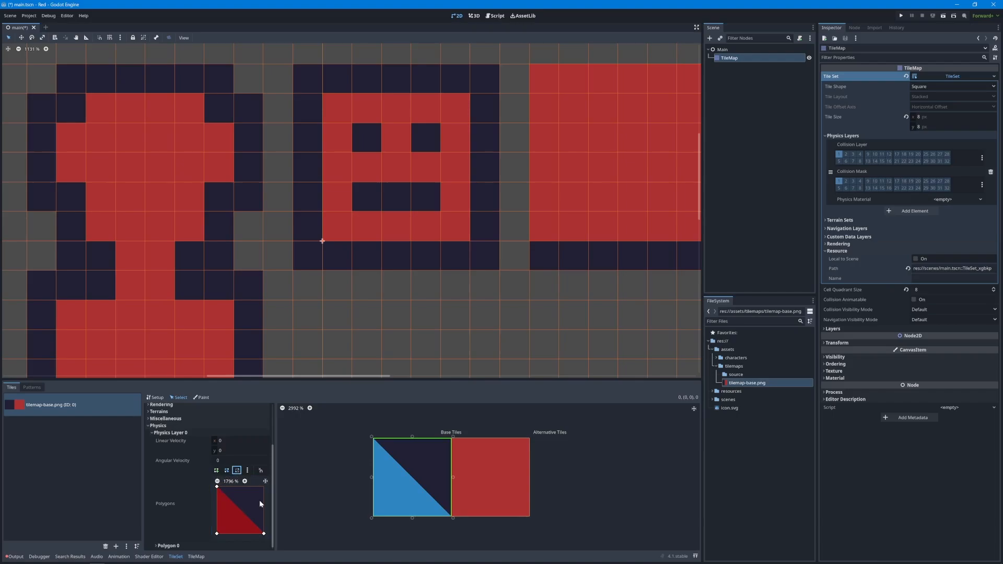
{"action": "left_click", "coordinate": [263, 533]}
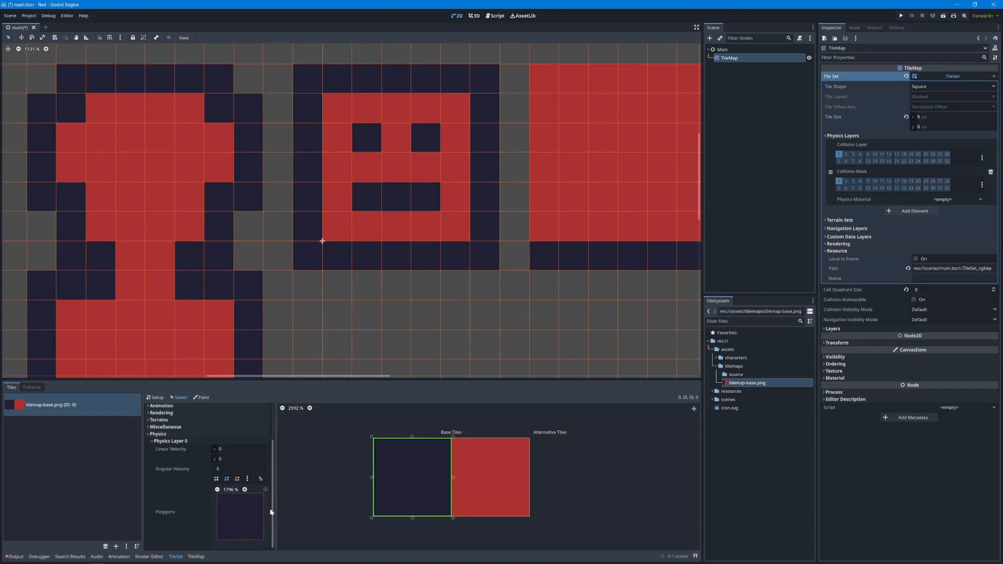
Draw an irregular collision polygon across the upper part of the dark tile, and reset it to the default tile shape
{"action": "left_click", "coordinate": [218, 479]}
{"action": "middle_click_drag", "start_coordinate": [231, 505], "coordinate": [229, 512]}
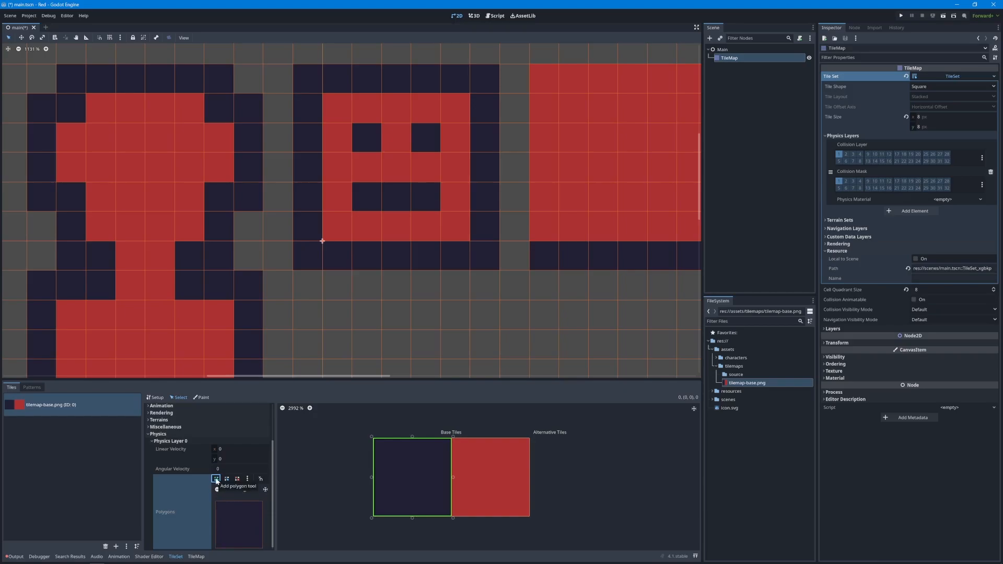
{"action": "left_click", "coordinate": [216, 502]}
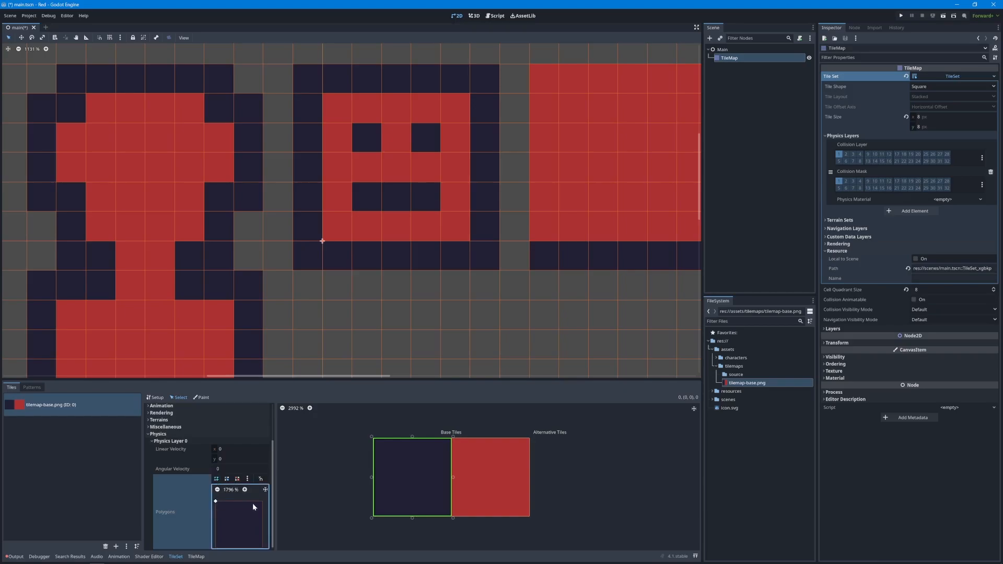
{"action": "left_click", "coordinate": [229, 522]}
{"action": "left_click", "coordinate": [225, 509]}
{"action": "left_click", "coordinate": [216, 517]}
{"action": "left_click", "coordinate": [216, 502]}
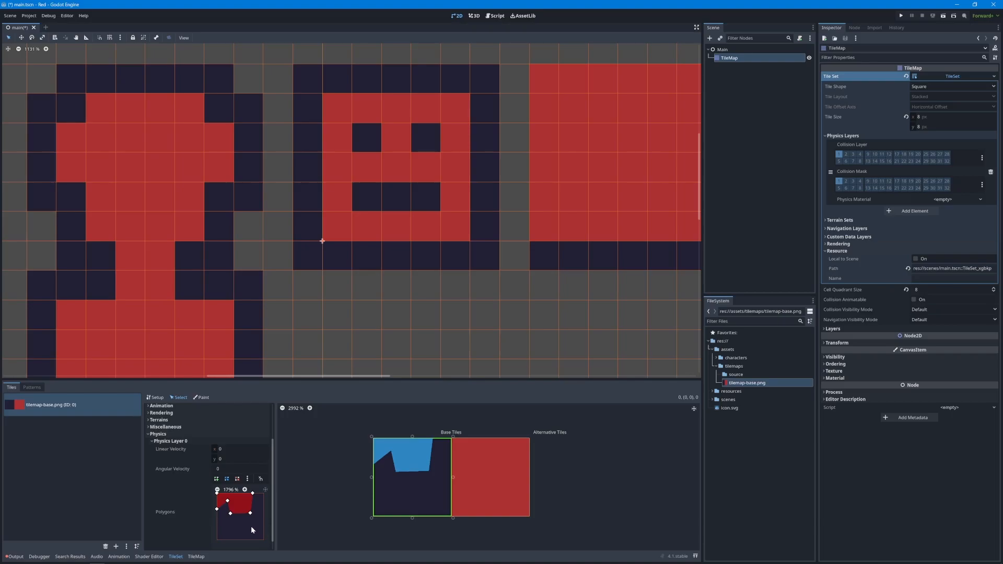
{"action": "key", "text": "f"}
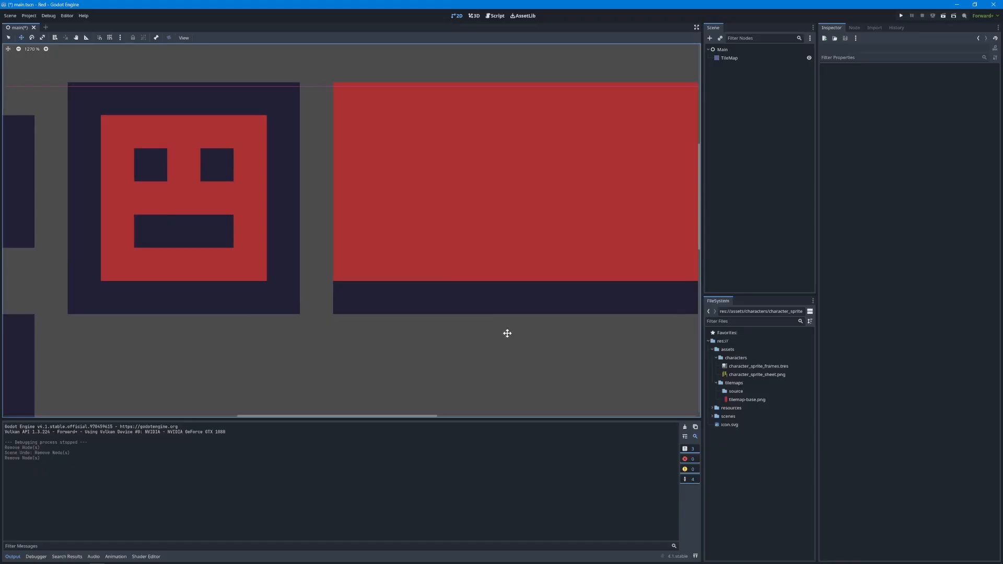
Add a CharacterBody2D node as a child of the Main node
{"action": "mouse_move", "coordinate": [503, 331]}
{"action": "middle_mouse_down"}
{"action": "mouse_move", "coordinate": [306, 331]}
{"action": "mouse_move", "coordinate": [560, 331]}
{"action": "middle_mouse_up"}
{"action": "middle_click_drag", "start_coordinate": [373, 339], "coordinate": [471, 321]}
{"action": "middle_click_drag", "start_coordinate": [445, 355], "coordinate": [434, 348]}
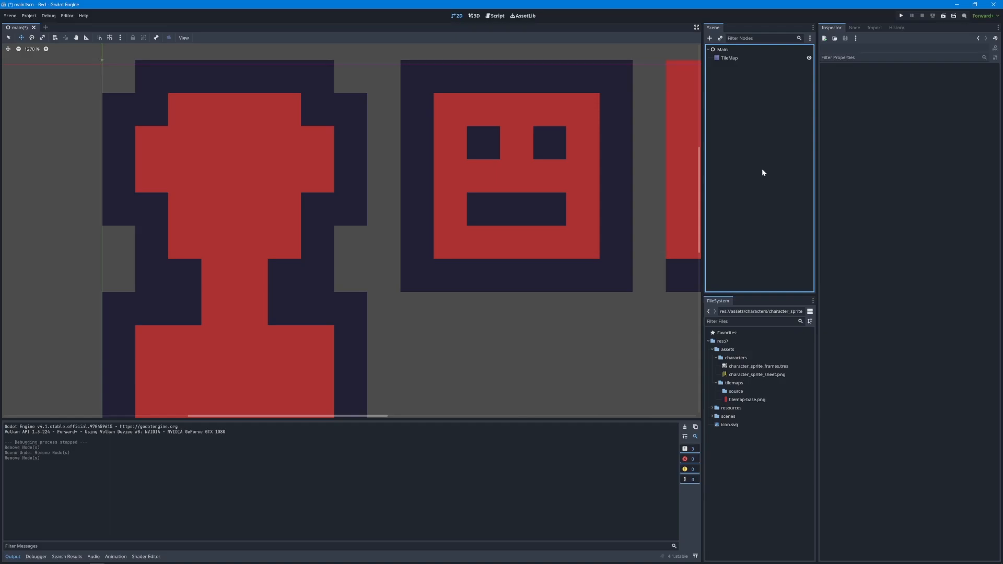
{"action": "left_click", "coordinate": [735, 108]}
{"action": "left_click", "coordinate": [722, 50]}
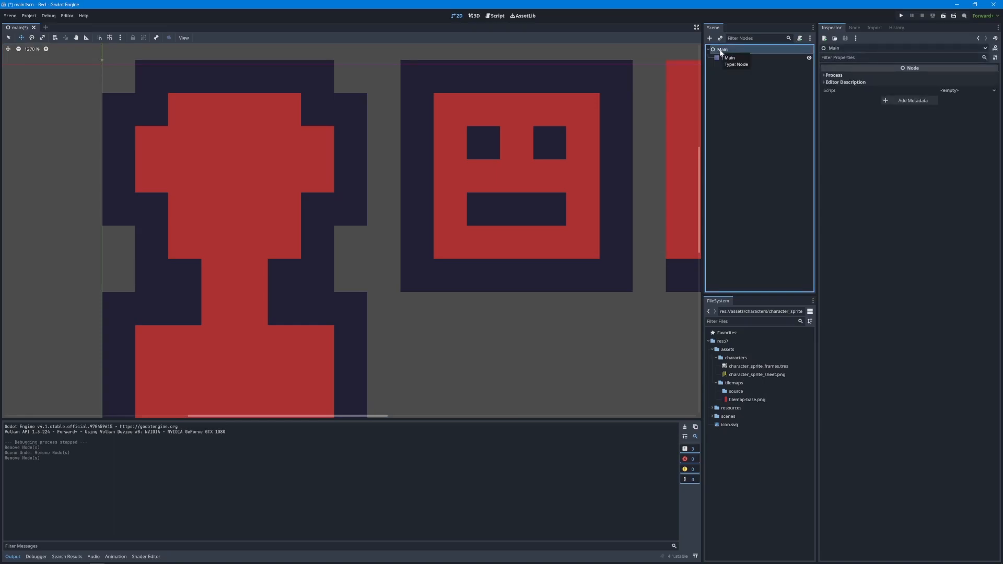
{"action": "left_click", "coordinate": [710, 39]}
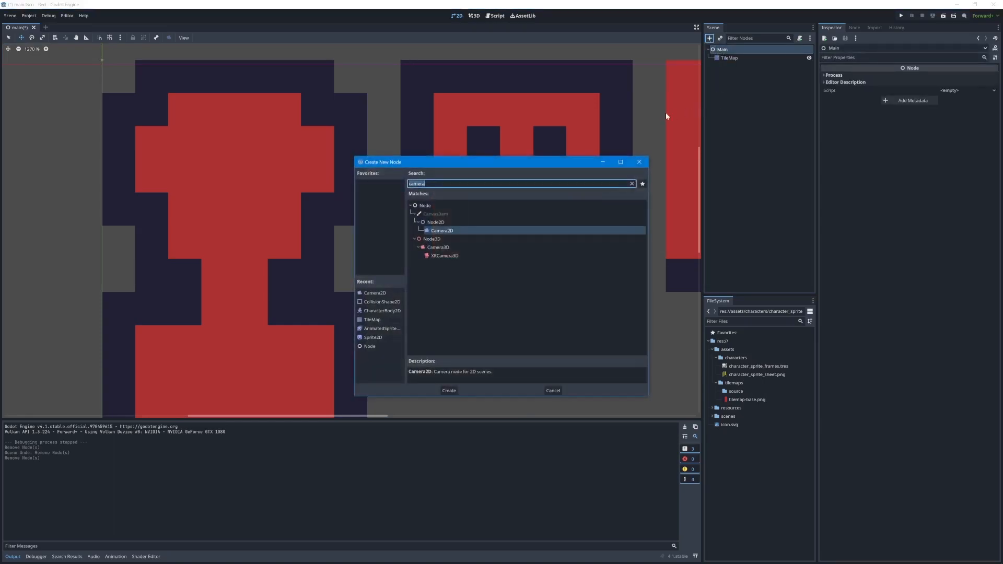
{"action": "type", "text": "characte"}
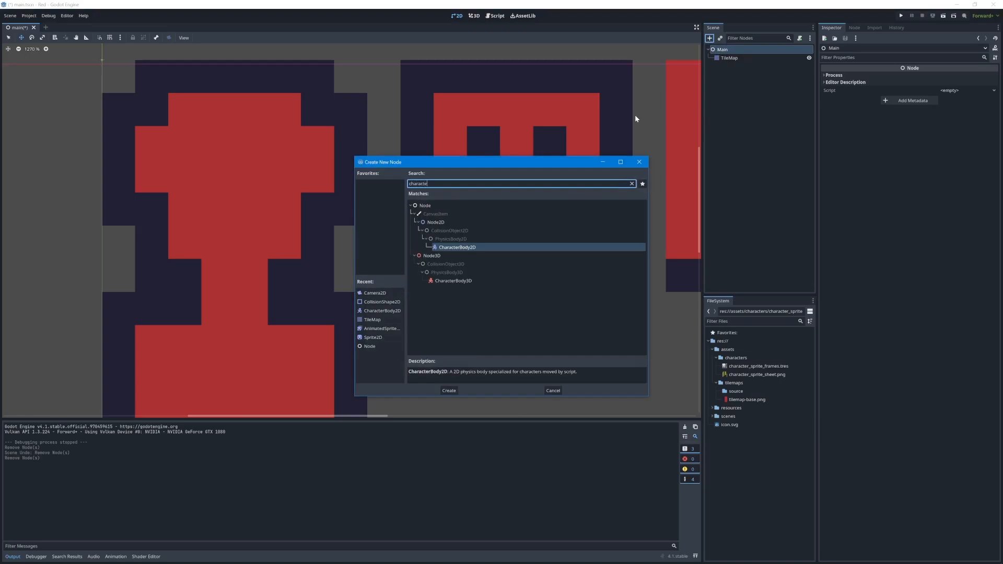
{"action": "type", "text": "r"}
{"action": "key", "text": "Return"}
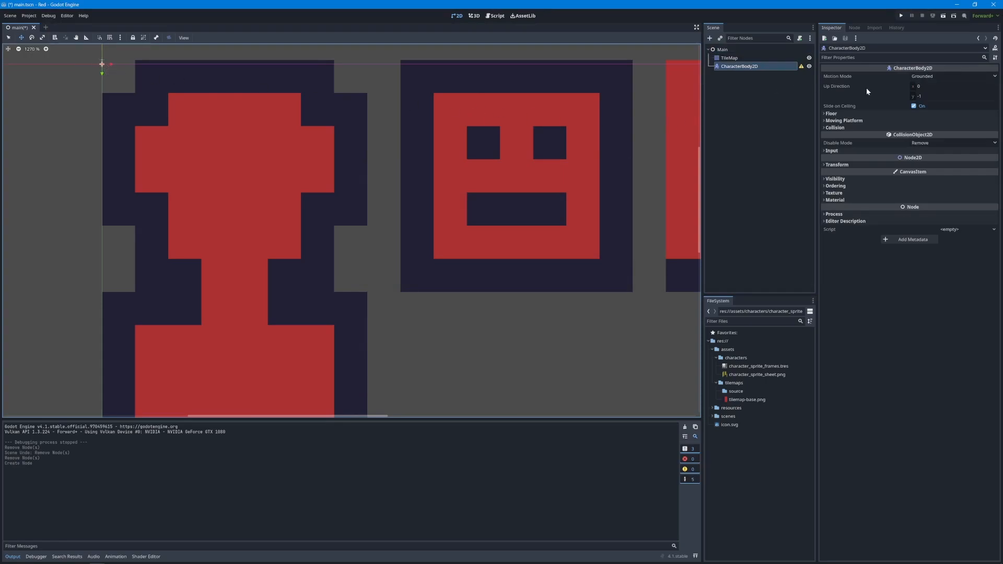
Add a CollisionShape2D node as a child of CharacterBody2D and assign it a new RectangleShape2D
{"action": "left_click", "coordinate": [807, 79]}
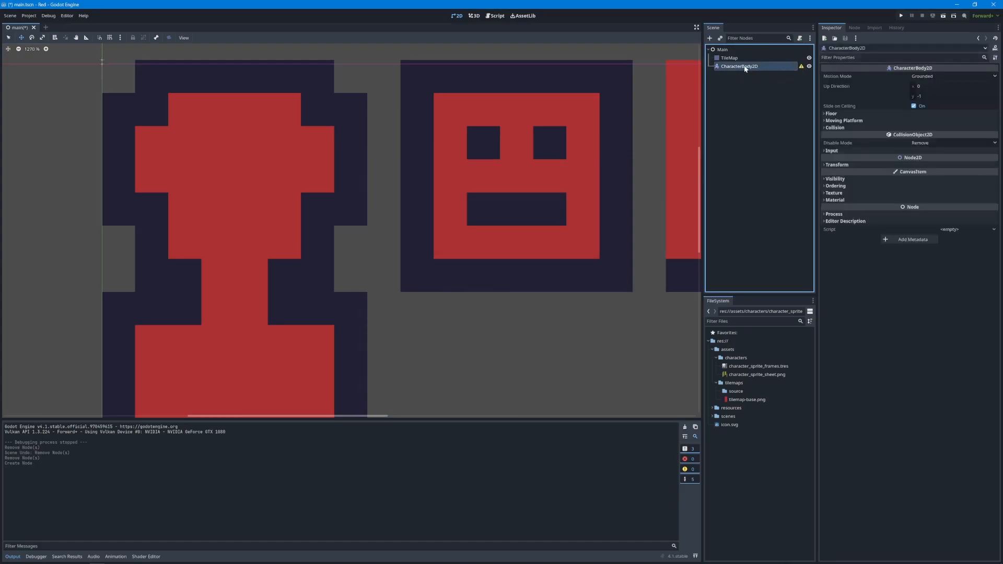
{"action": "left_click", "coordinate": [710, 39]}
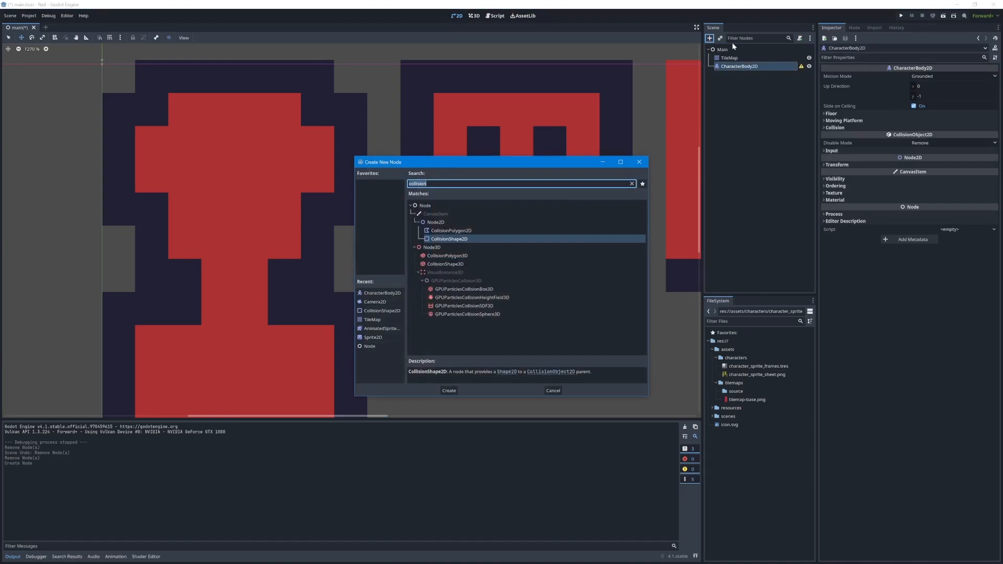
{"action": "double_click", "coordinate": [461, 242]}
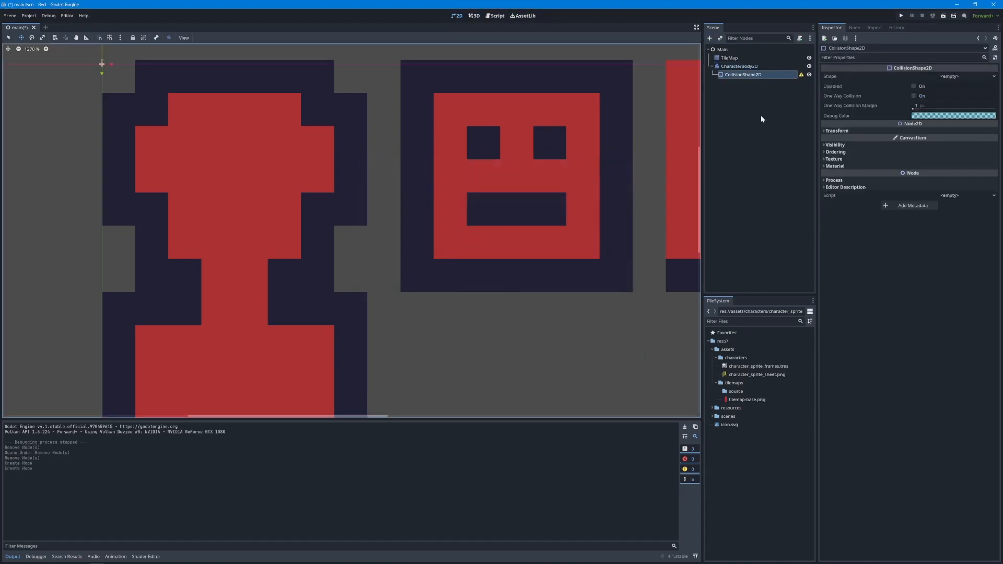
{"action": "left_click", "coordinate": [954, 78]}
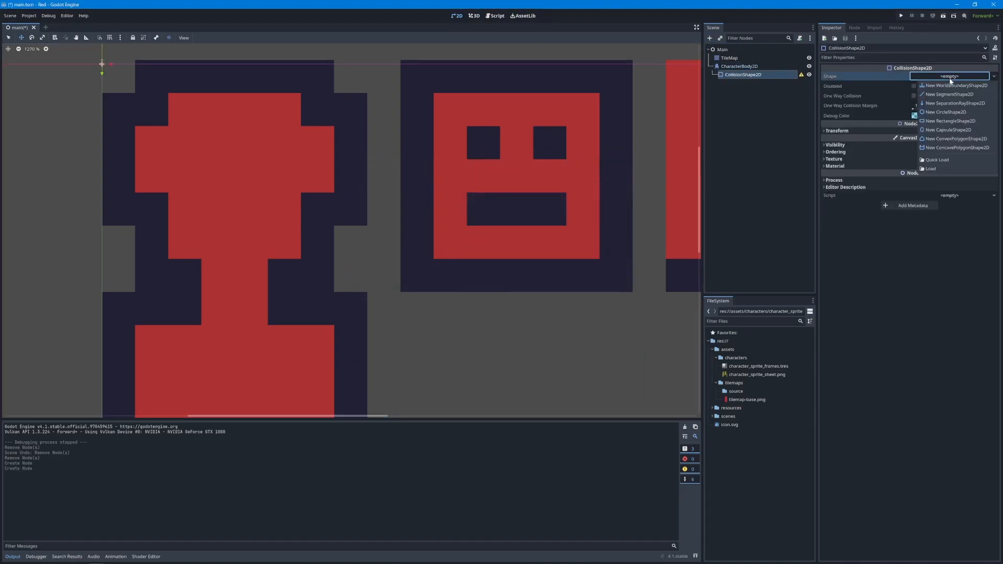
{"action": "left_click", "coordinate": [923, 121]}
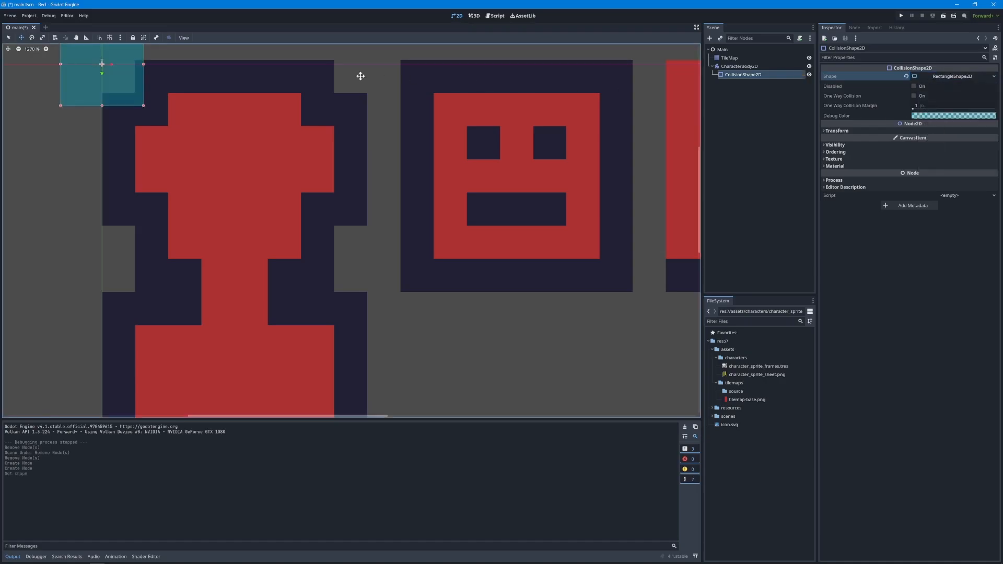
{"action": "middle_click_drag", "start_coordinate": [210, 76], "coordinate": [337, 109]}
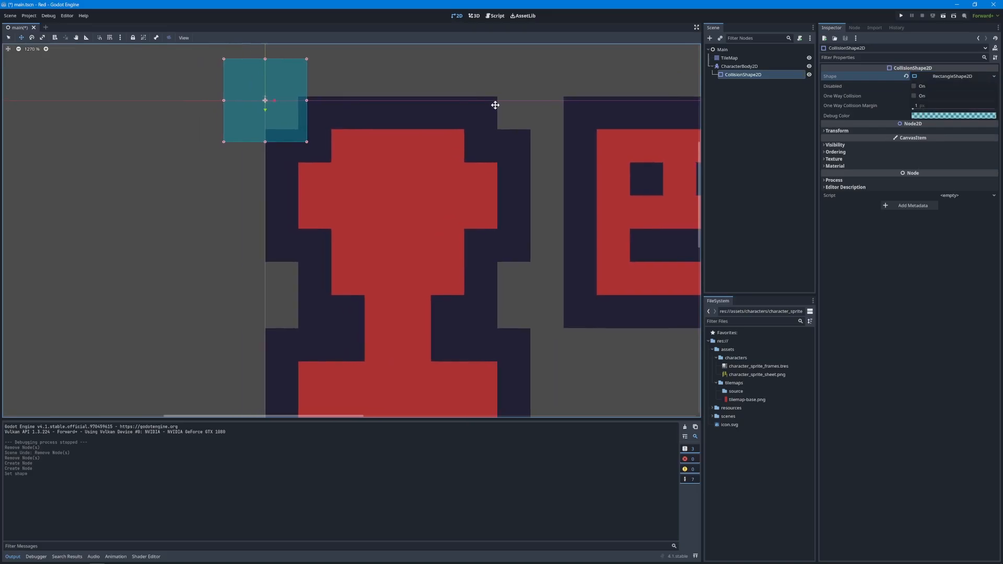
Add a Sprite2D node as a child of CharacterBody2D and assign character_sprite_sheet.png as its texture
{"action": "left_click_drag", "start_coordinate": [757, 374], "coordinate": [732, 106]}
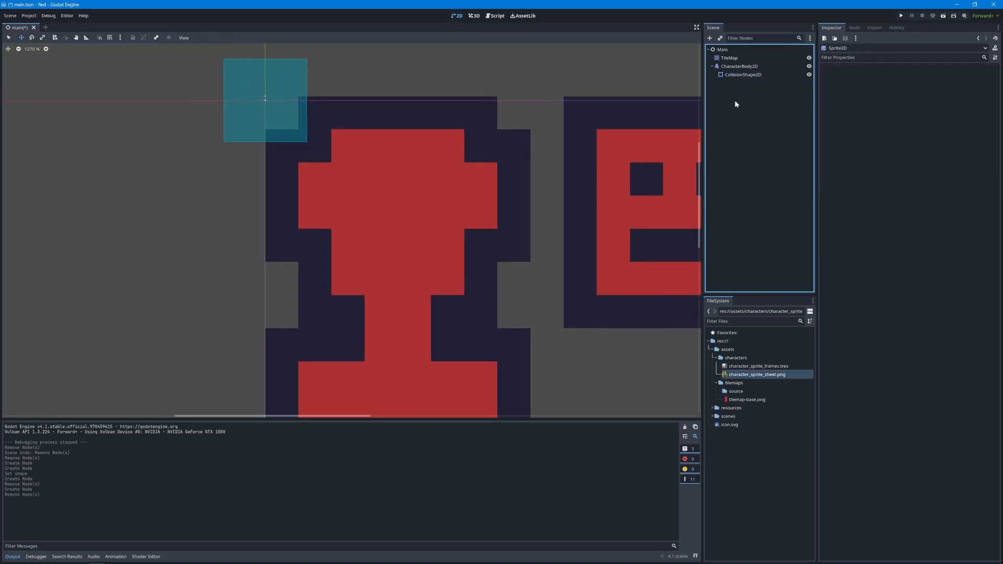
{"action": "left_click_drag", "start_coordinate": [724, 66], "coordinate": [724, 66]}
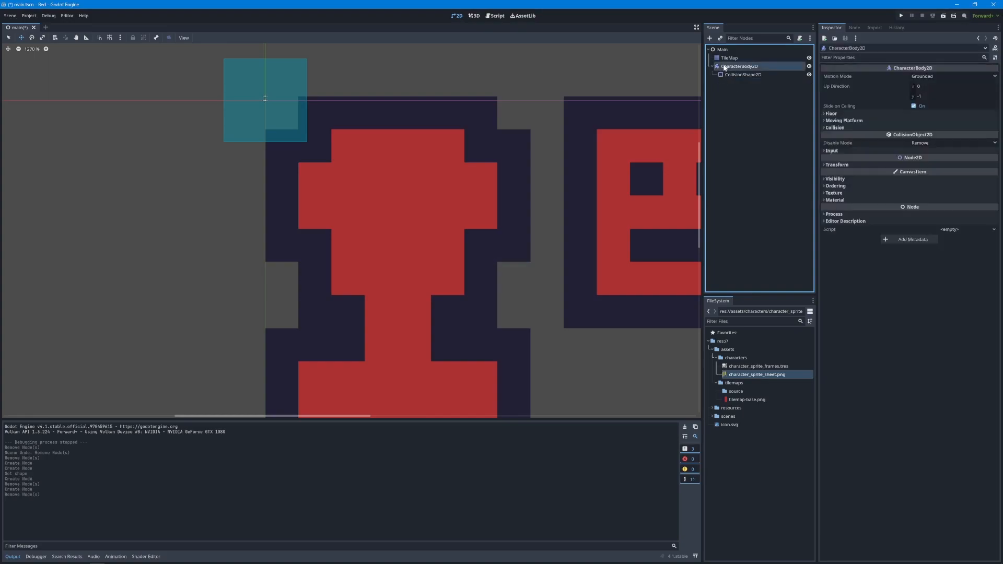
{"action": "left_click", "coordinate": [709, 38]}
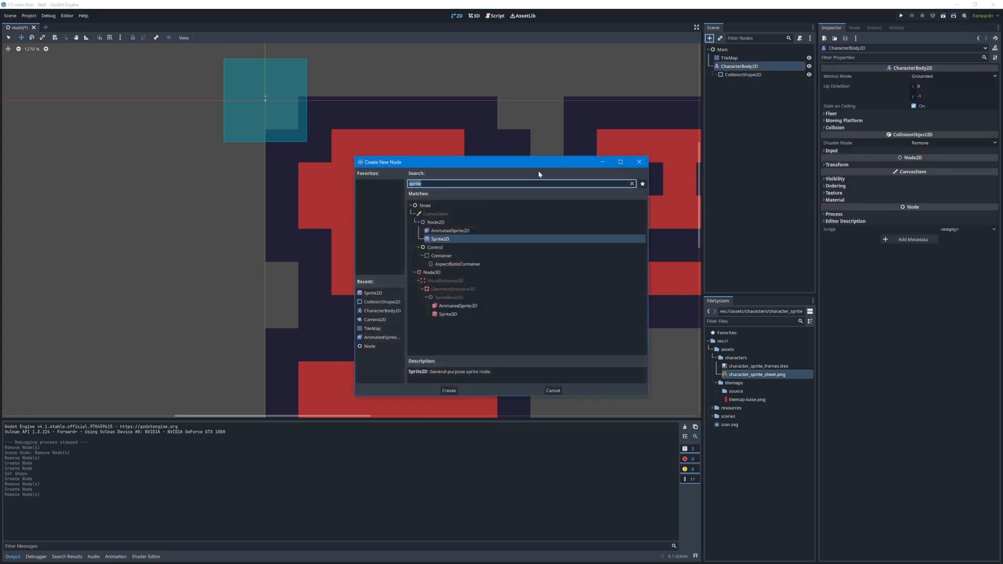
{"action": "double_click", "coordinate": [439, 239]}
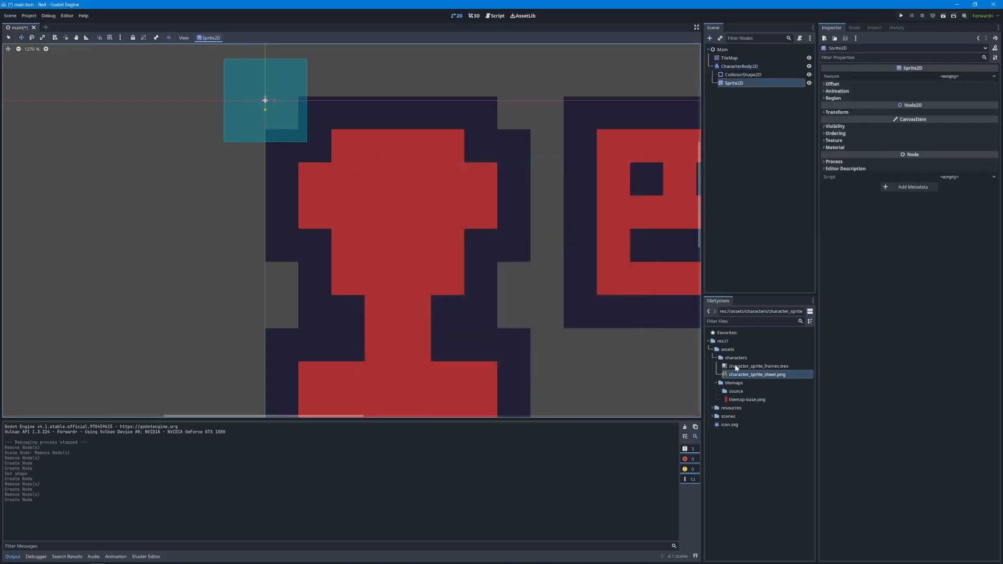
{"action": "left_click_drag", "start_coordinate": [726, 377], "coordinate": [933, 78]}
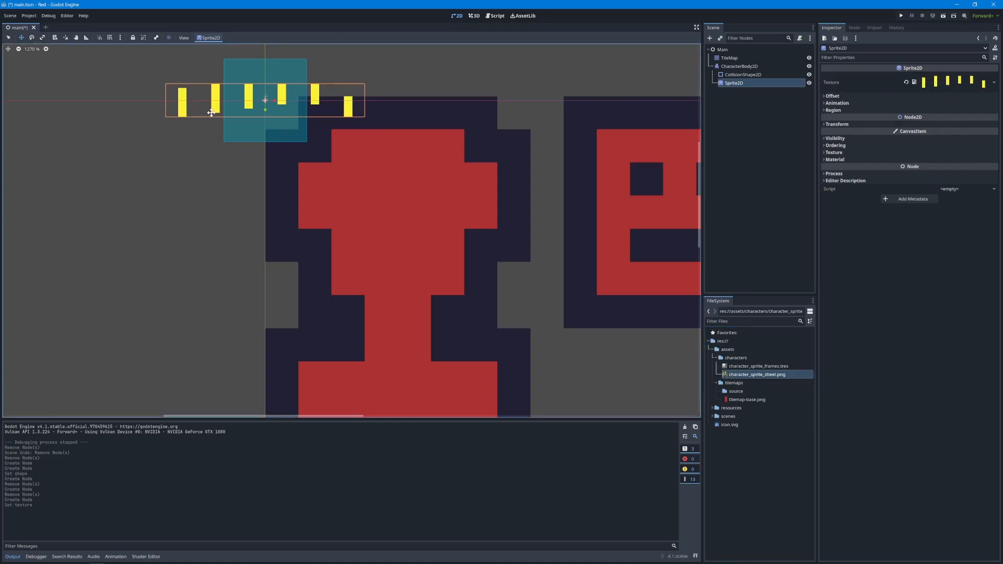
Set the Sprite2D's vertical offset to -4 px
{"action": "left_click", "coordinate": [839, 96]}
{"action": "left_click", "coordinate": [942, 123]}
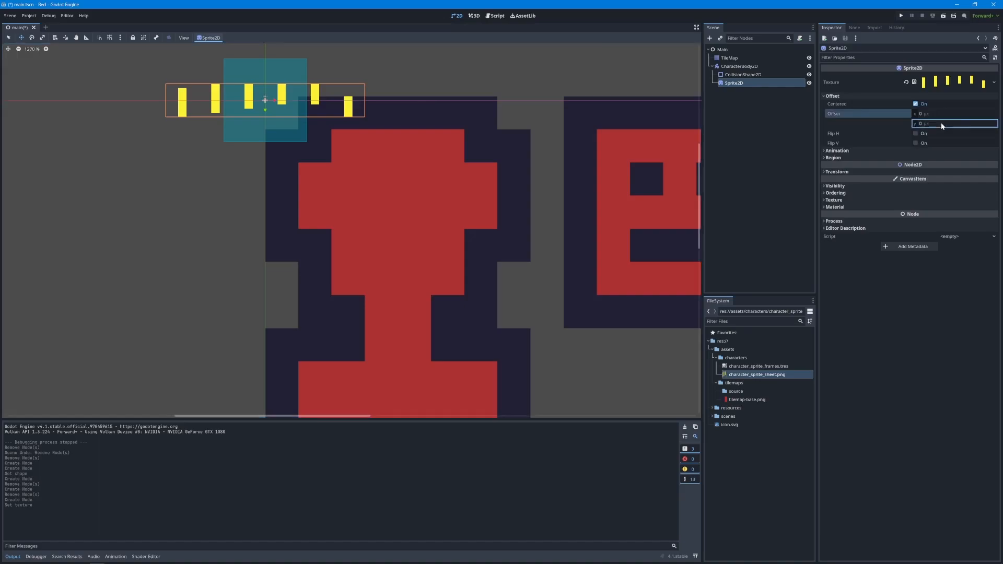
{"action": "key", "text": "Down"}
{"action": "key", "text": "Down"}
{"action": "key", "text": "Down"}
{"action": "key", "text": "Down"}
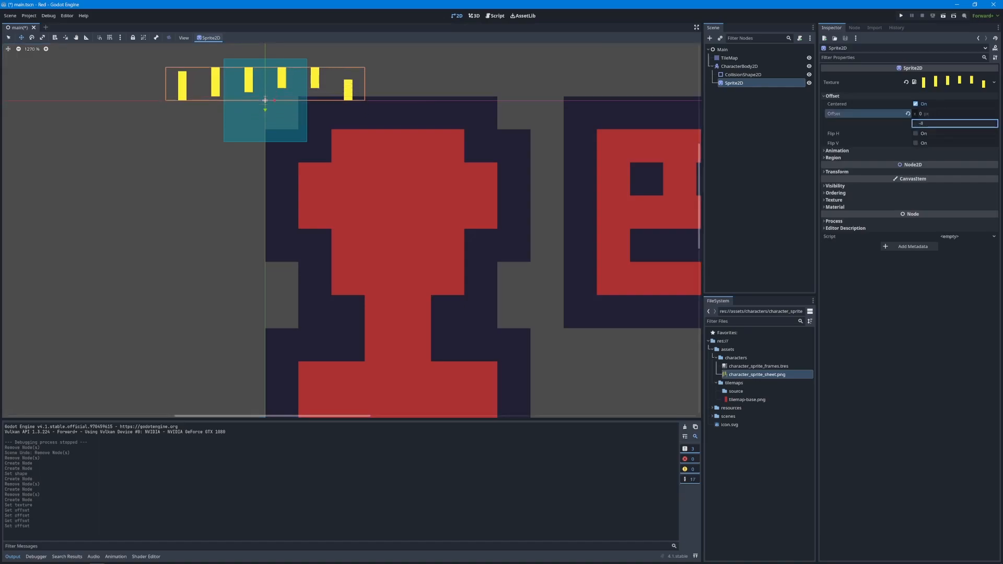
{"action": "key", "text": "Return"}
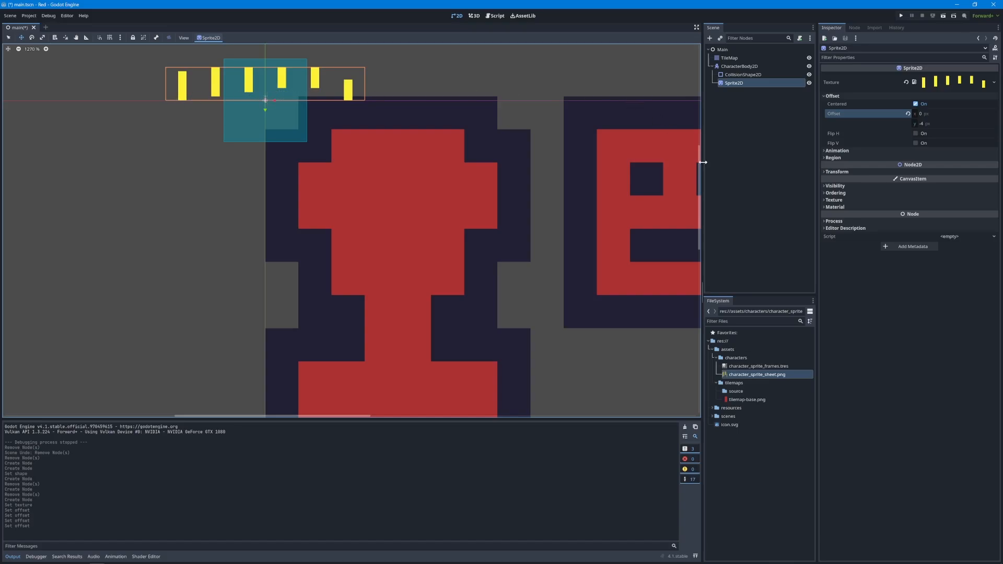
Split the Sprite2D's sprite sheet into 6 horizontal animation frames
{"action": "left_click", "coordinate": [837, 152]}
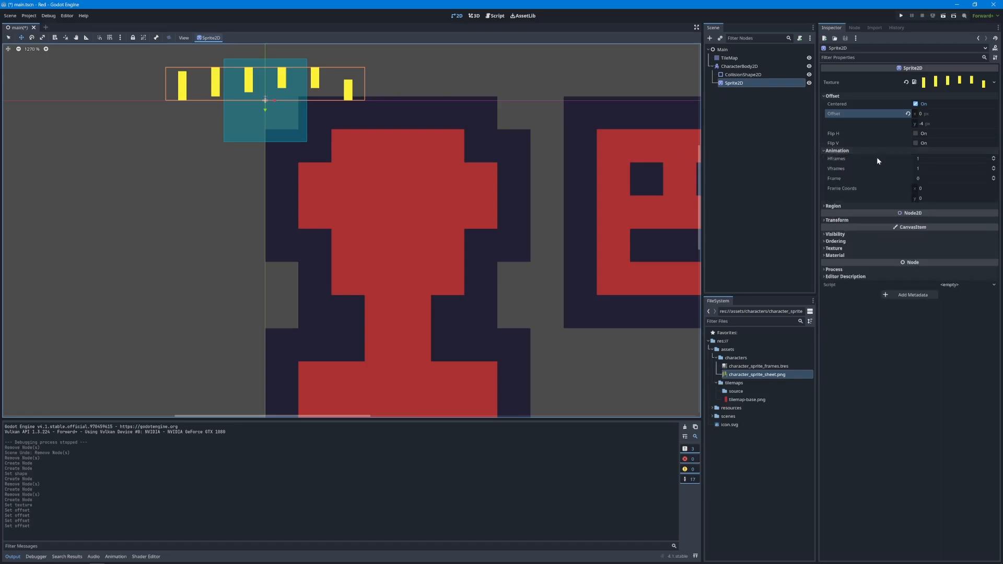
{"action": "left_click", "coordinate": [994, 160]}
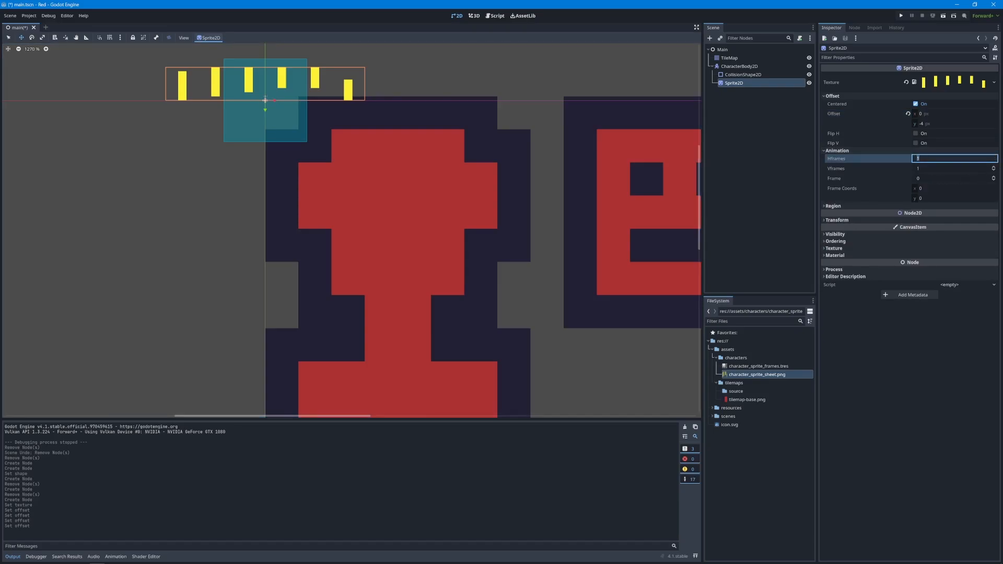
{"action": "key", "text": "Return"}
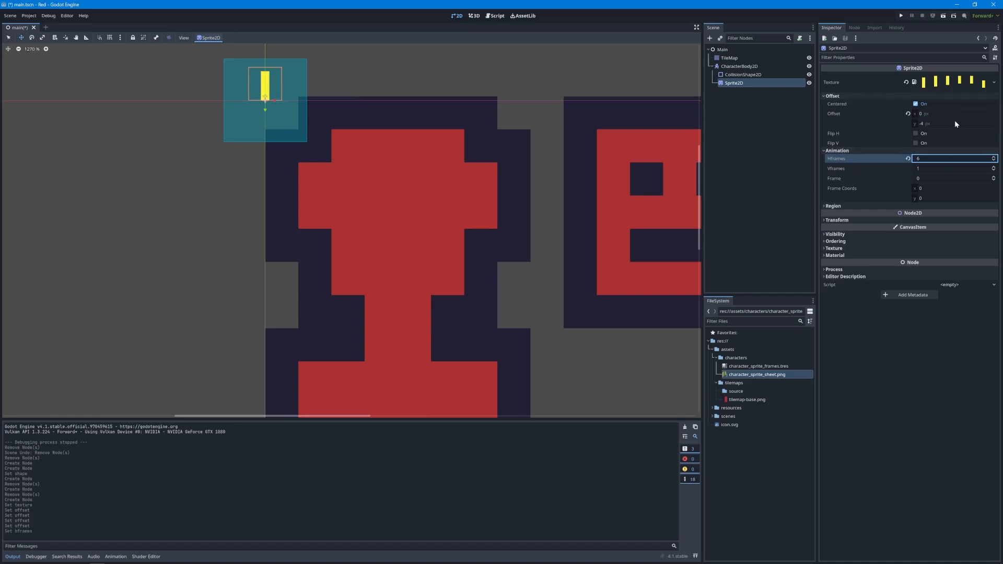
{"action": "left_click", "coordinate": [767, 130]}
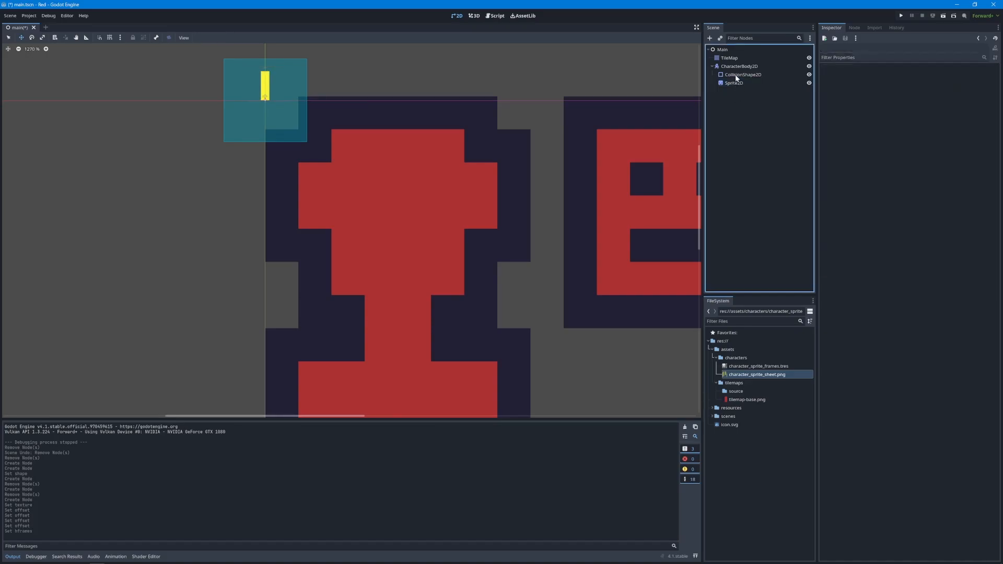
Set the size of the CollisionShape2D's rectangle to 2 px in x and 6 px in y
{"action": "left_click", "coordinate": [737, 76]}
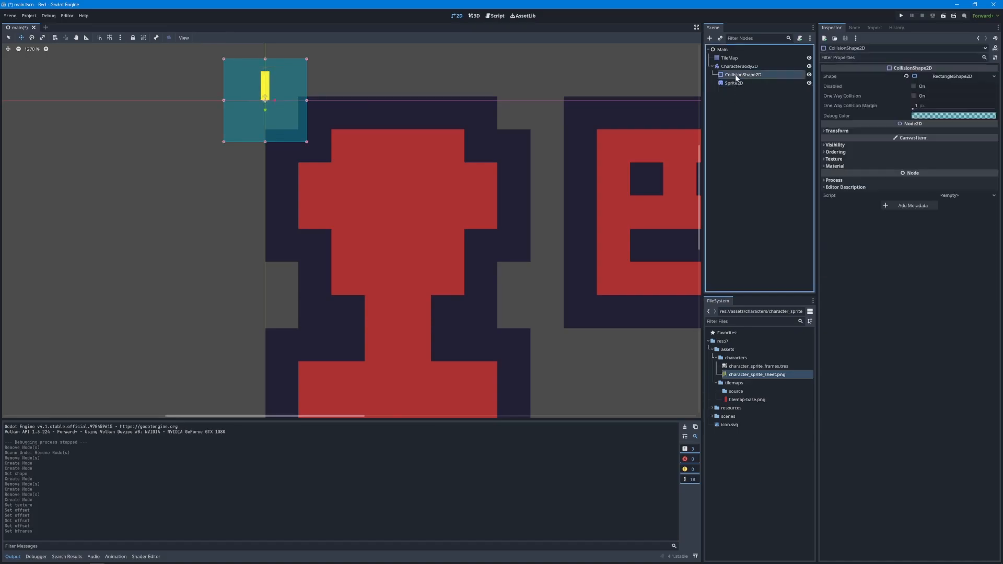
{"action": "left_click", "coordinate": [934, 76]}
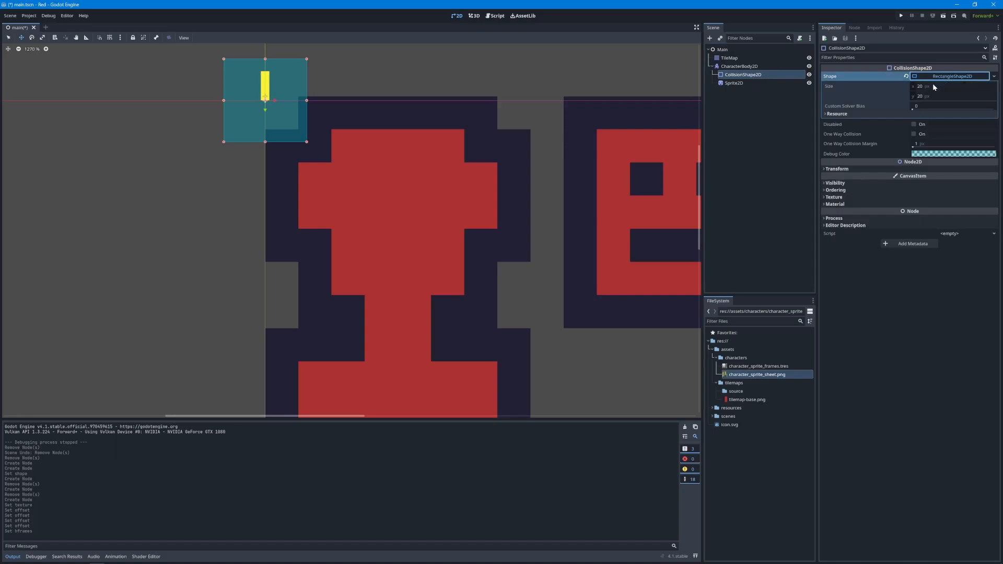
{"action": "left_click", "coordinate": [928, 88]}
{"action": "type", "text": "2"}
{"action": "key", "text": "Tab"}
{"action": "type", "text": "6"}
{"action": "key", "text": "Return"}
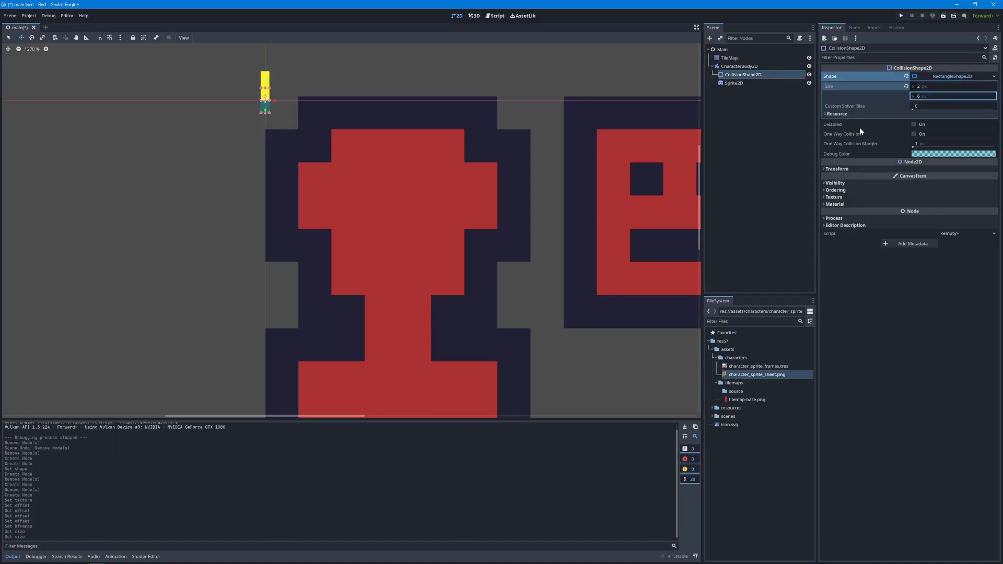
Set the CollisionShape2D's y position to -3 px
{"action": "left_click", "coordinate": [837, 169]}
{"action": "left_click", "coordinate": [934, 187]}
{"action": "type", "text": "-3"}
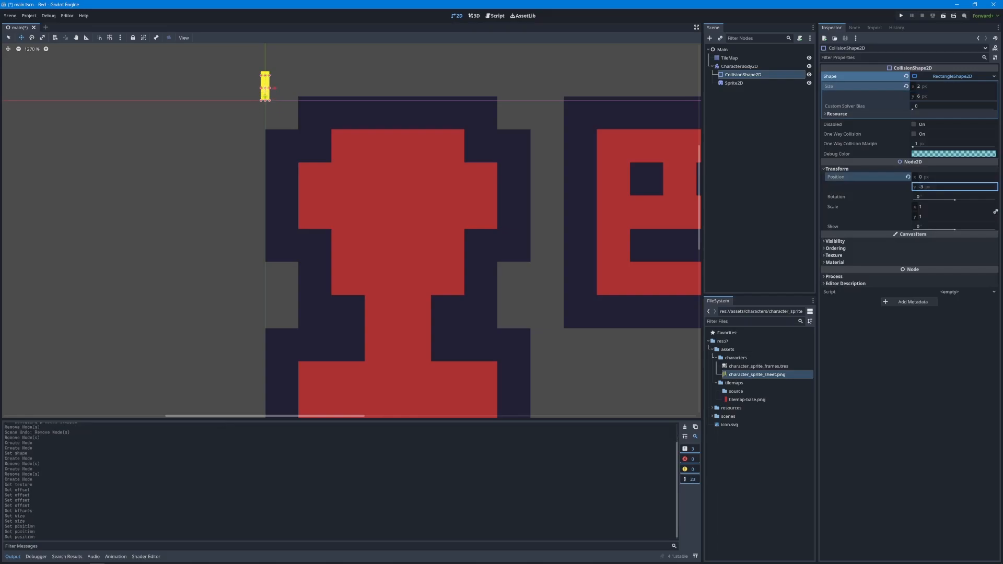
Move the CollisionShape2D node below Sprite2D in the CharacterBody2D's child order
{"action": "left_click", "coordinate": [751, 107]}
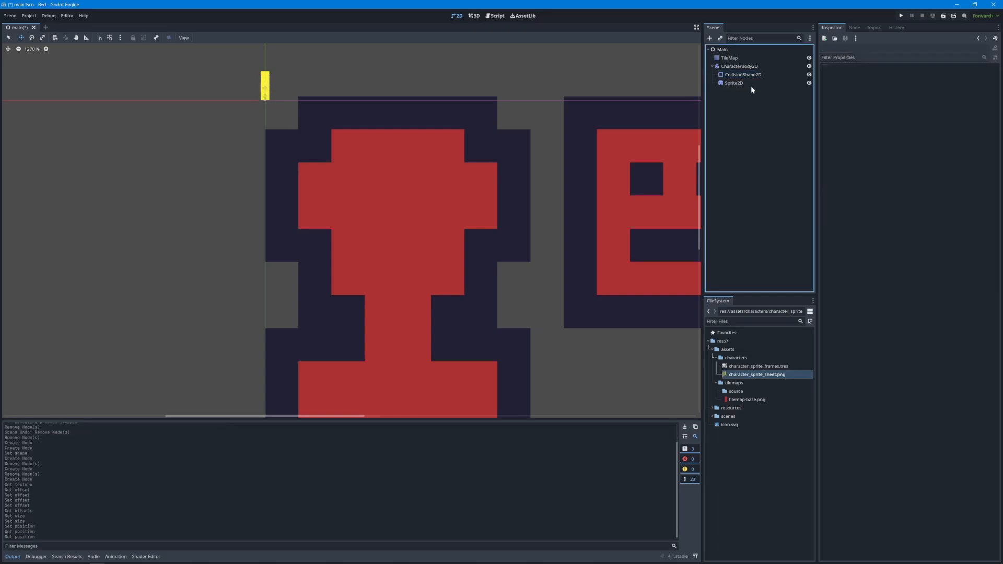
{"action": "left_click_drag", "start_coordinate": [743, 75], "coordinate": [741, 90]}
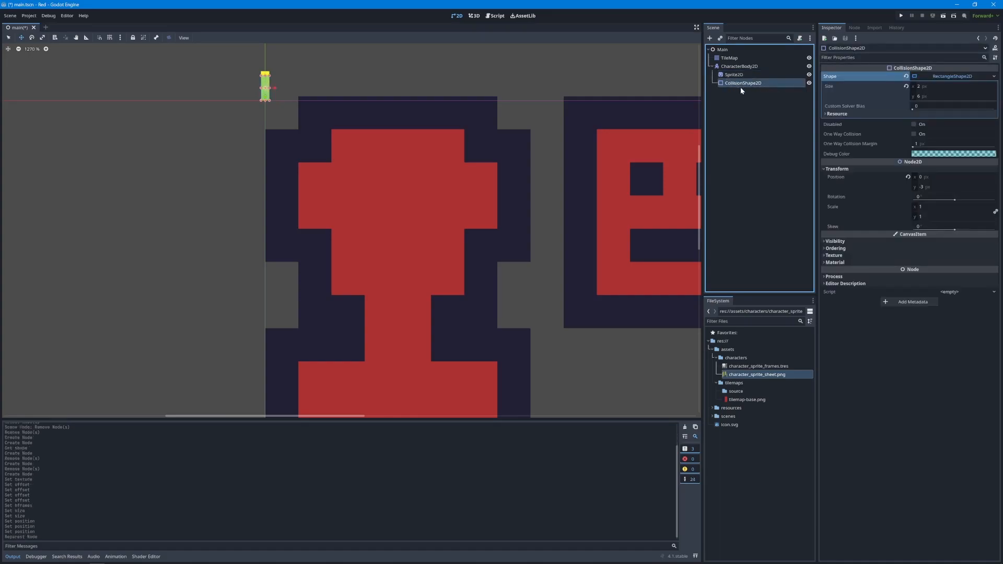
{"action": "left_click", "coordinate": [743, 94]}
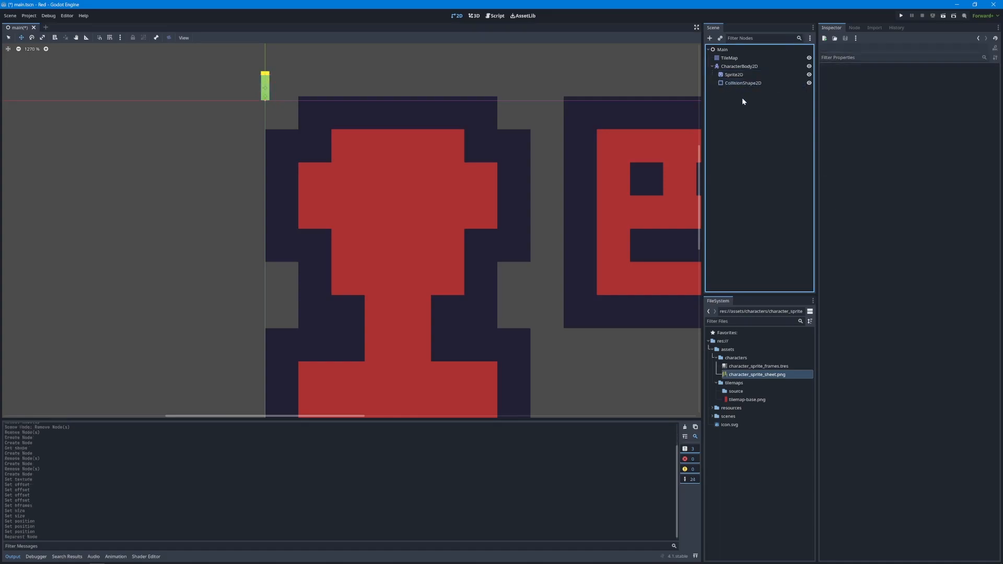
Examine the draw order and selection of the CharacterBody2D's Sprite2D and CollisionShape2D children
{"action": "left_click", "coordinate": [735, 67]}
{"action": "left_click", "coordinate": [736, 78]}
{"action": "left_click", "coordinate": [736, 84]}
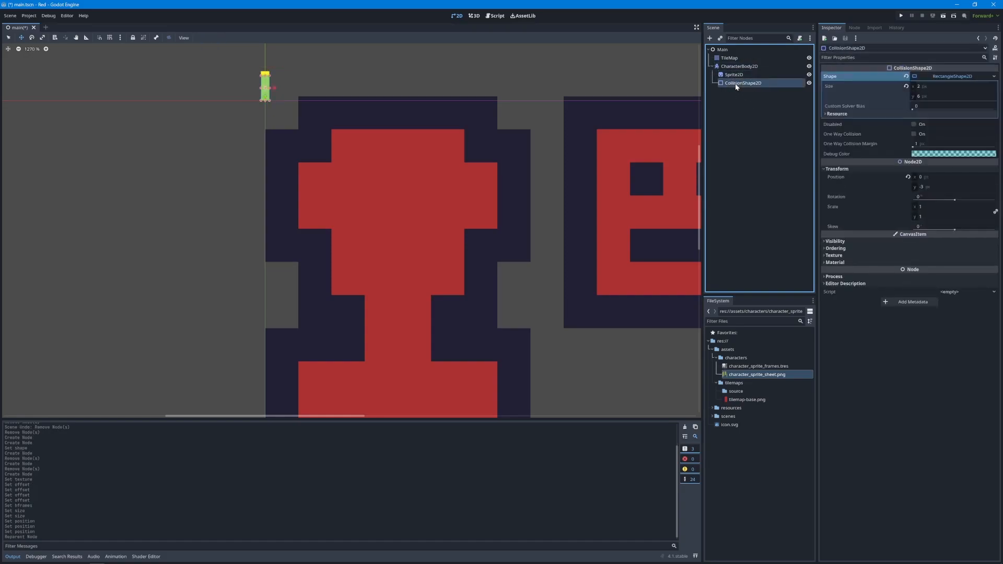
{"action": "left_click", "coordinate": [740, 103]}
{"action": "left_click", "coordinate": [264, 77]}
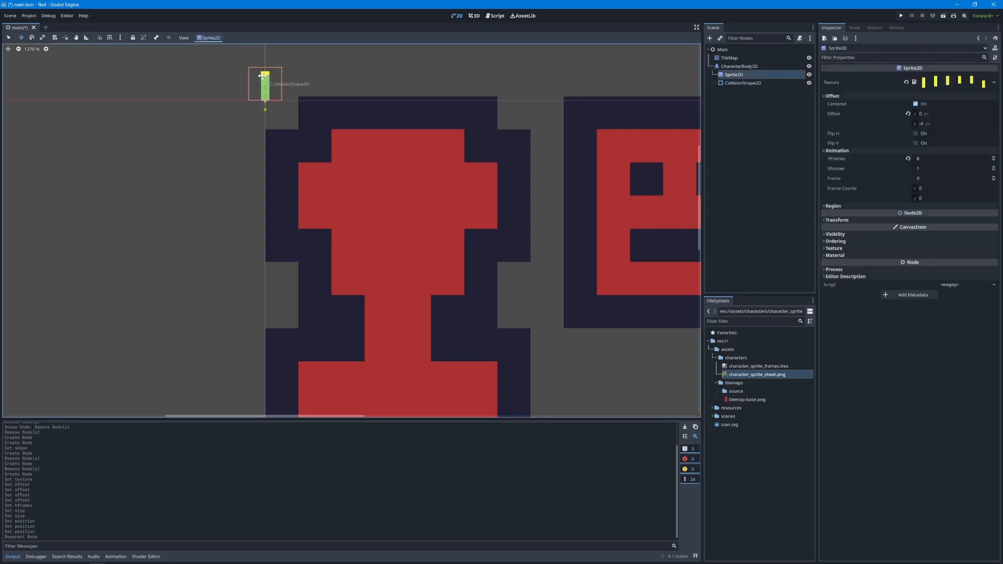
{"action": "left_click", "coordinate": [753, 84]}
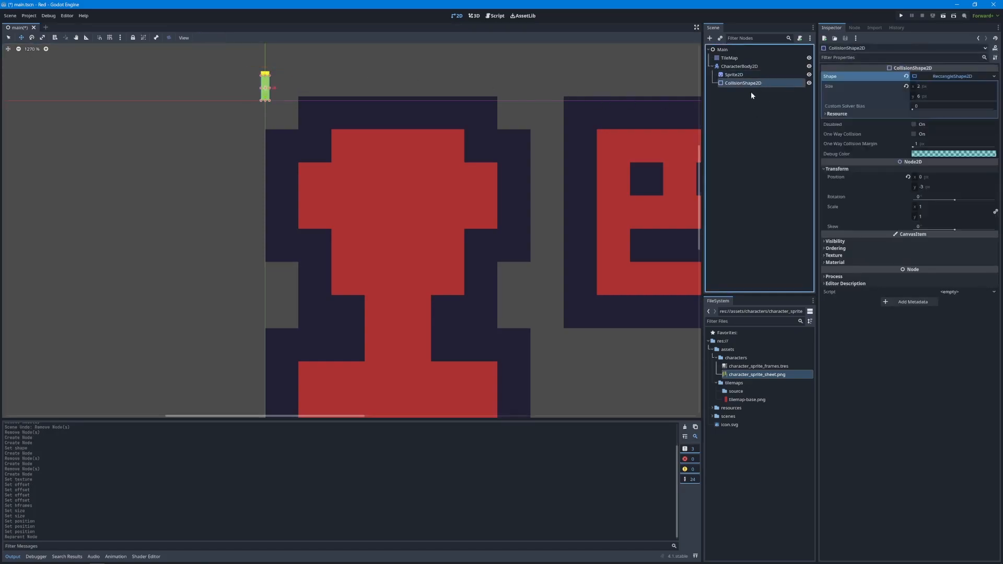
{"action": "left_click", "coordinate": [733, 93]}
{"action": "left_click", "coordinate": [732, 76]}
{"action": "left_click", "coordinate": [734, 94]}
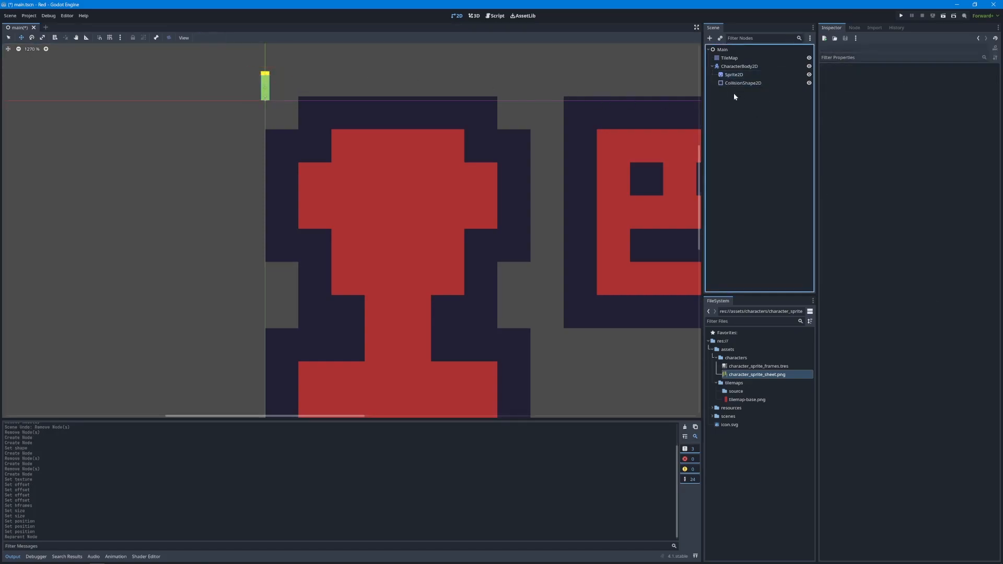
Attach a new GDScript to CharacterBody2D from the Basic Movement template, saved as CharacterBody2D.gd in res://scenes/entities
{"action": "left_click", "coordinate": [737, 68]}
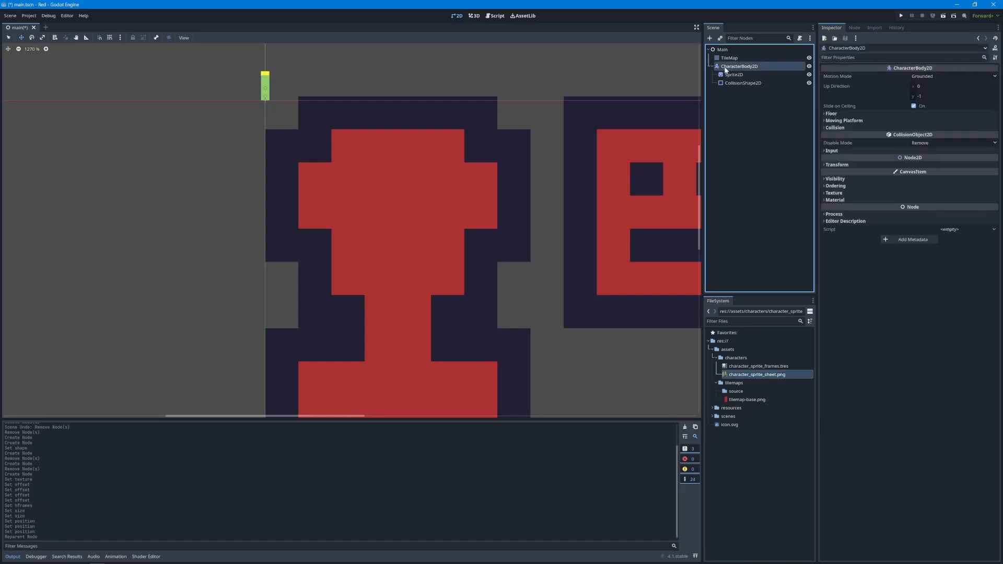
{"action": "left_click", "coordinate": [712, 66]}
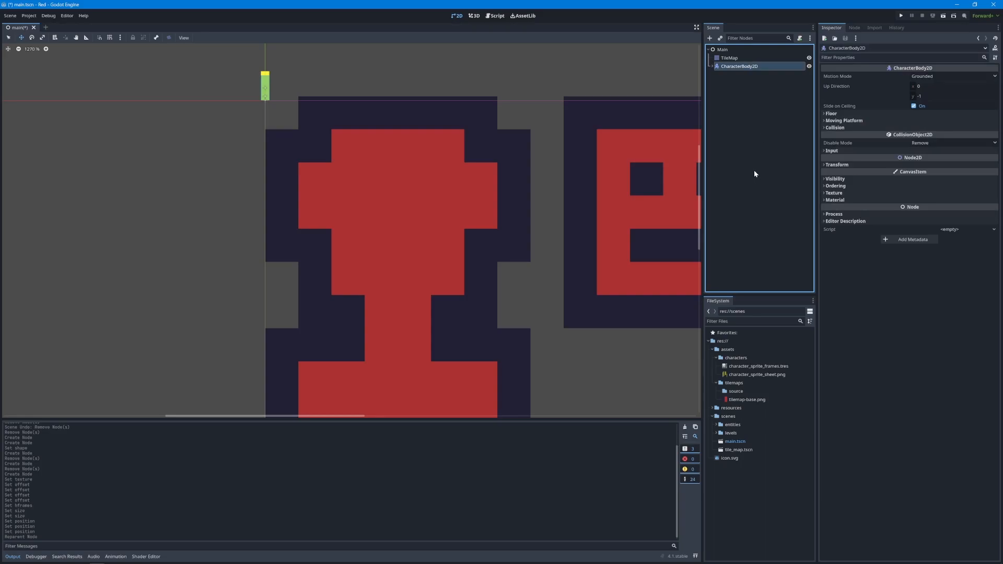
{"action": "left_click", "coordinate": [967, 229]}
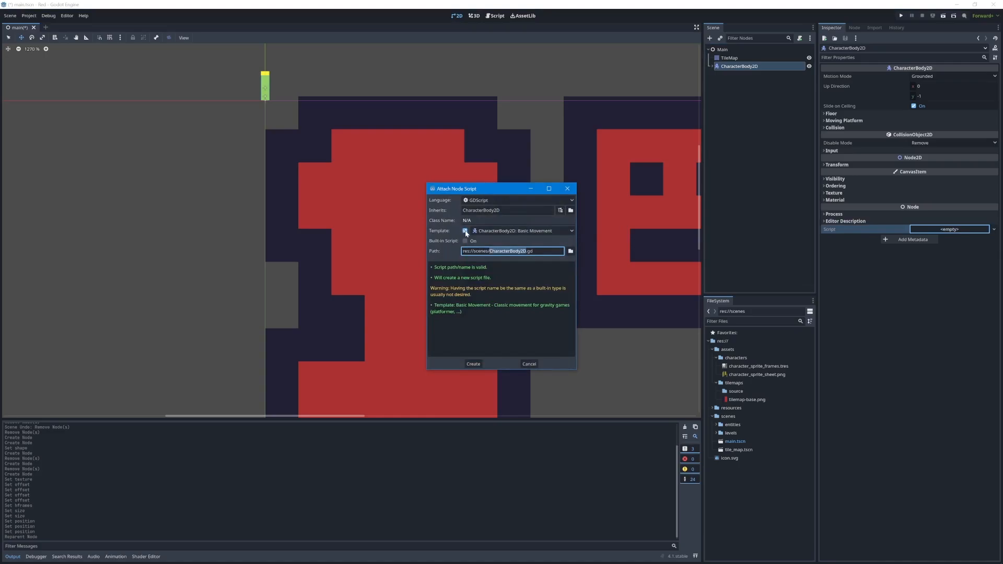
{"action": "left_click", "coordinate": [489, 233]}
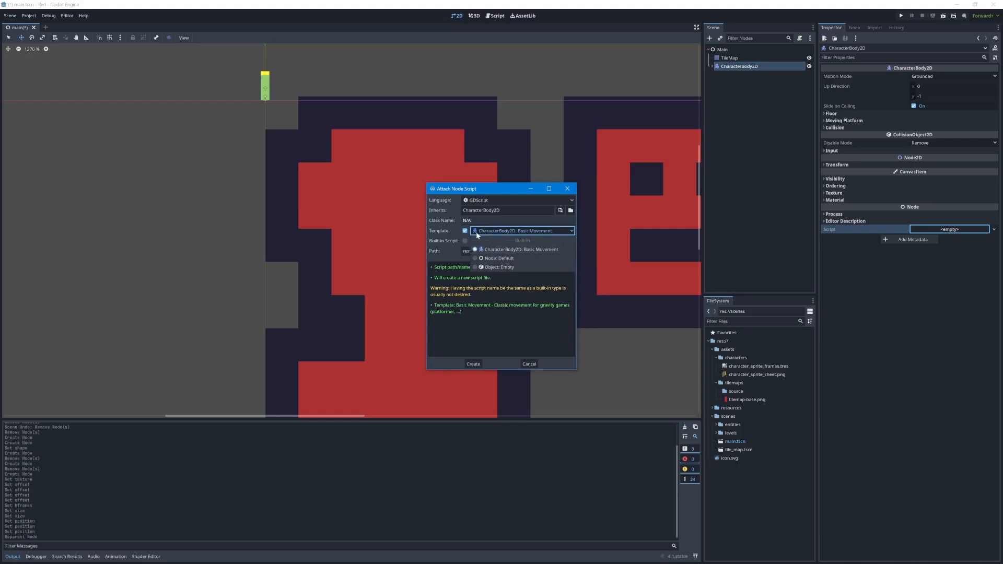
{"action": "left_click", "coordinate": [523, 233]}
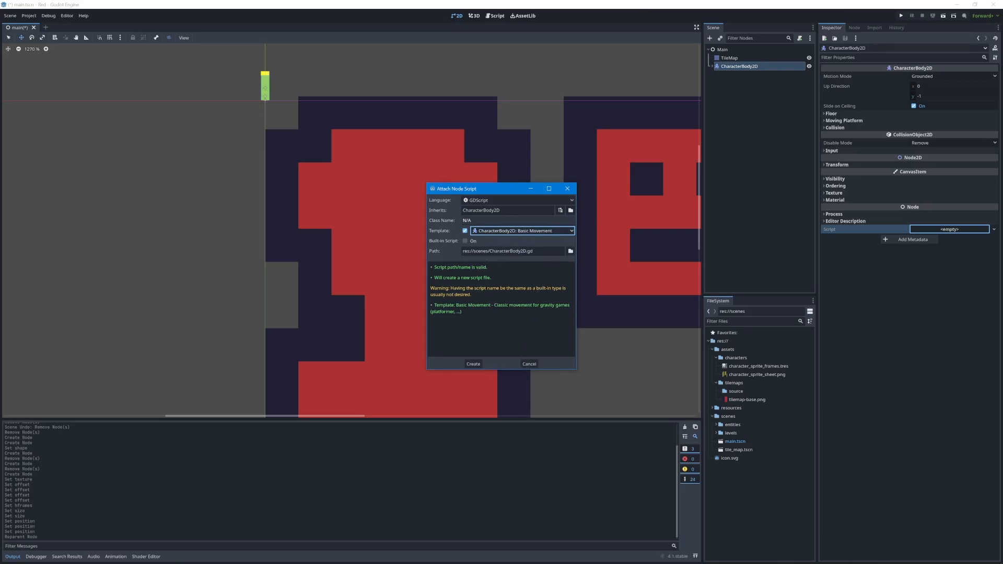
{"action": "left_click", "coordinate": [570, 251]}
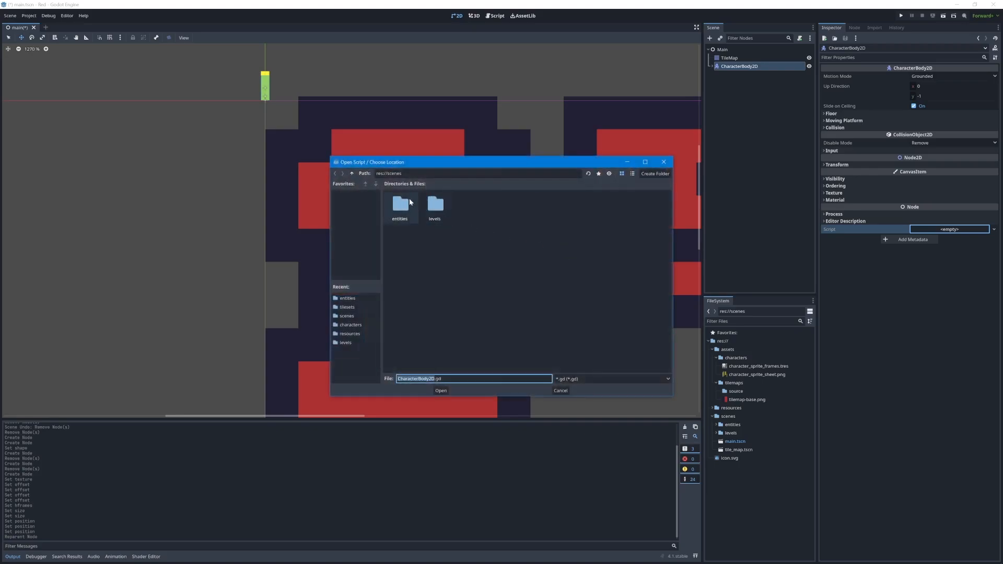
{"action": "double_click", "coordinate": [406, 212]}
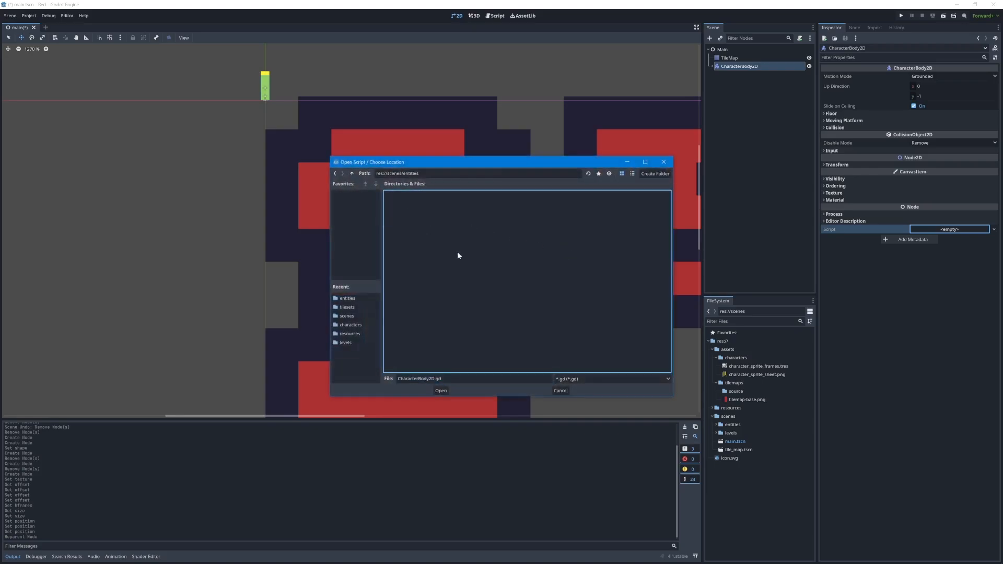
{"action": "left_click", "coordinate": [441, 391]}
{"action": "left_click", "coordinate": [473, 363]}
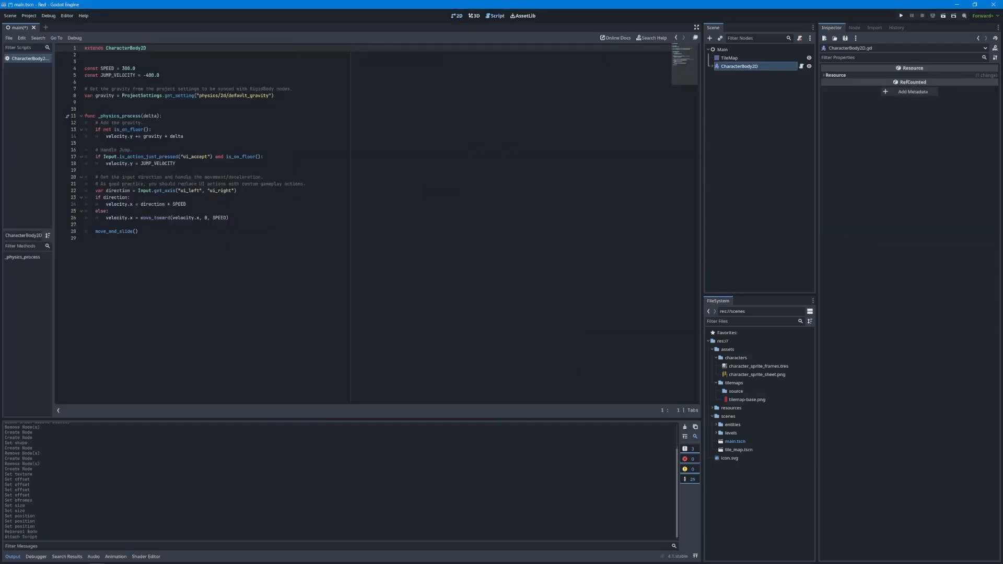
Set the SPEED constant in the character's movement script to 20.0
{"action": "left_click", "coordinate": [123, 68]}
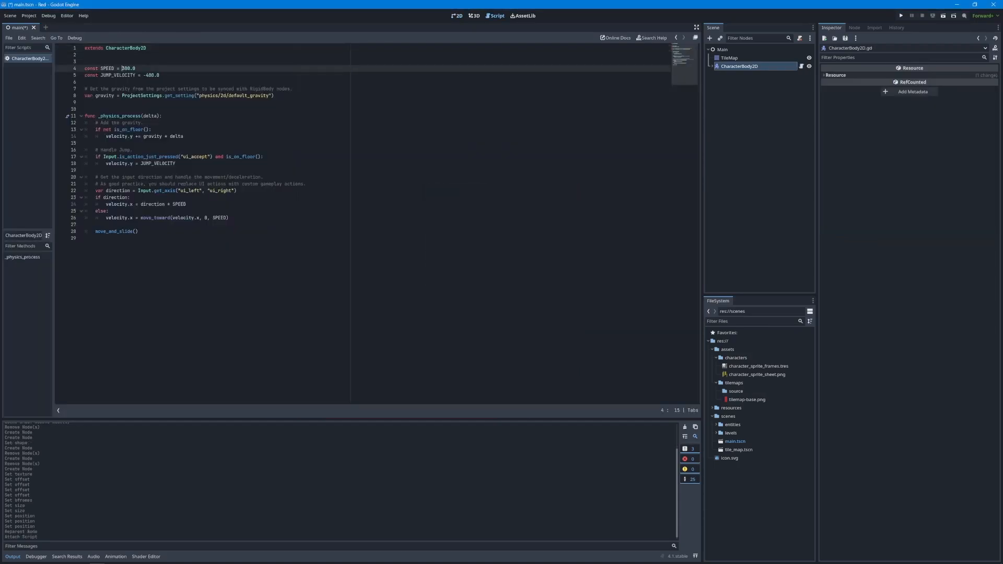
{"action": "left_click", "coordinate": [123, 70]}
{"action": "key", "text": "shift+Right"}
{"action": "key", "text": "shift+Right"}
{"action": "type", "text": "20"}
{"action": "key", "text": "Delete"}
Set the JUMP_VELOCITY constant in the character's movement script to -250.0
{"action": "left_click", "coordinate": [146, 75]}
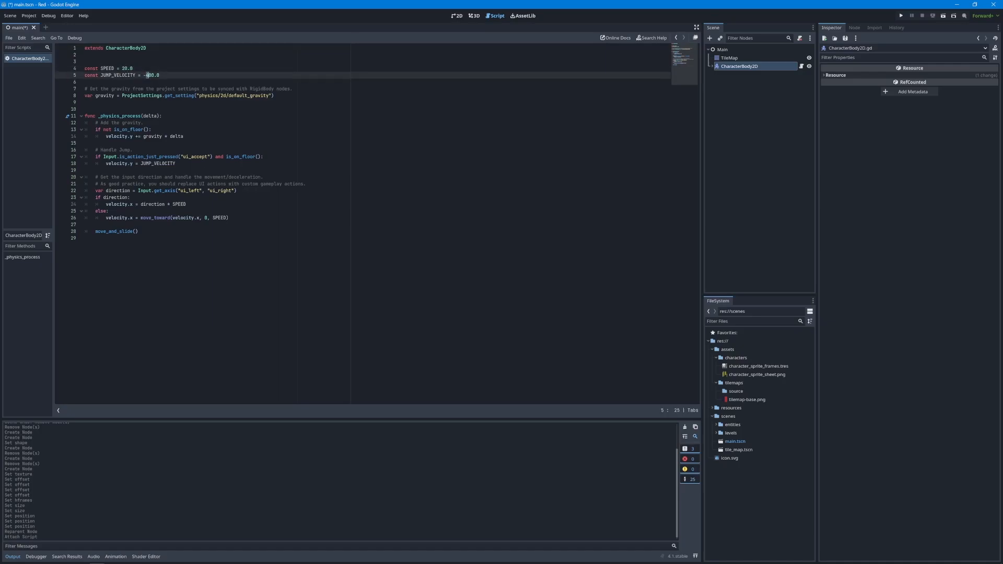
{"action": "key", "text": "shift+Right"}
{"action": "left_click", "coordinate": [85, 82]}
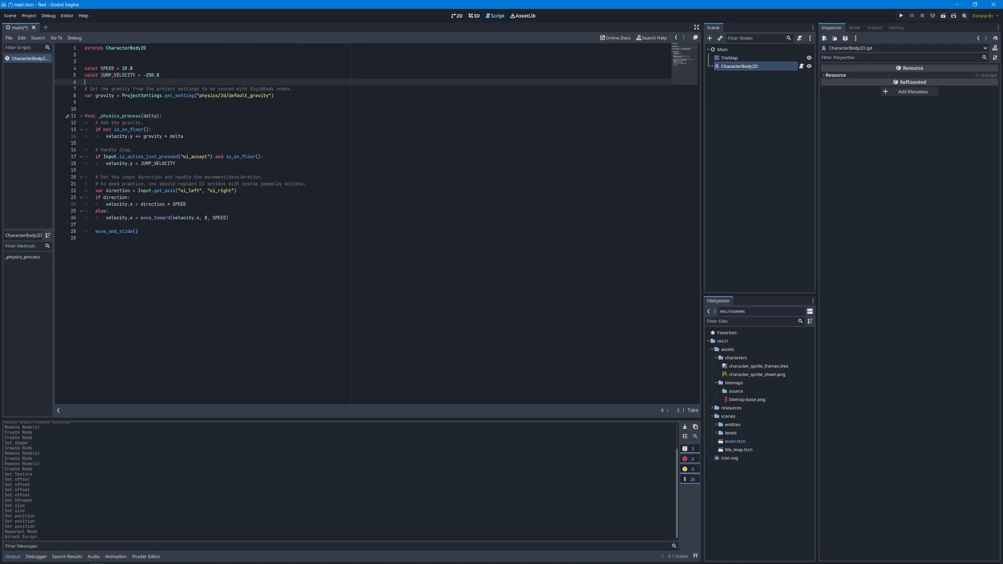
{"action": "left_click", "coordinate": [85, 62]}
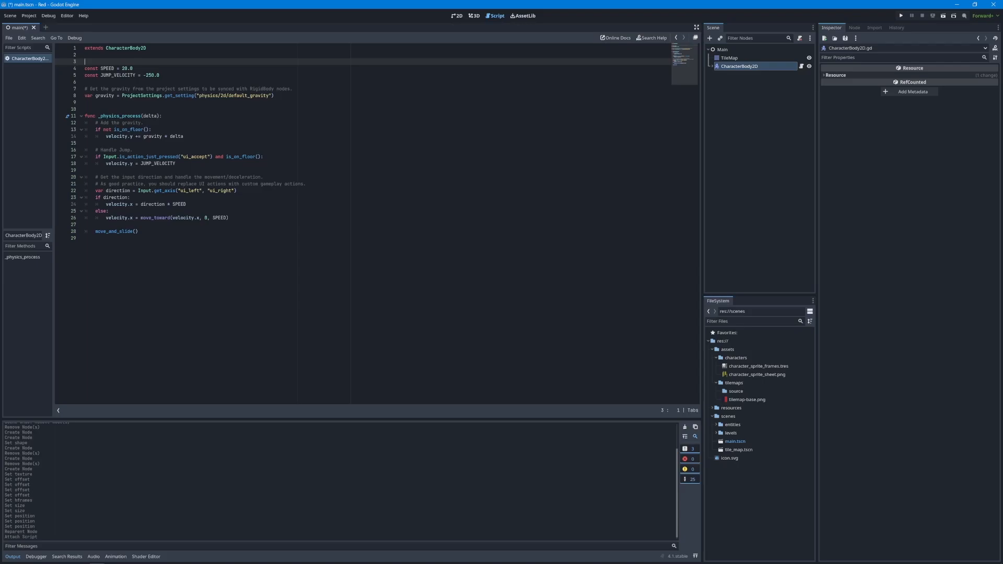
Move the CharacterBody2D in the 2D view to (10, 31), onto the upper ledge inside the first red room
{"action": "left_click", "coordinate": [455, 16]}
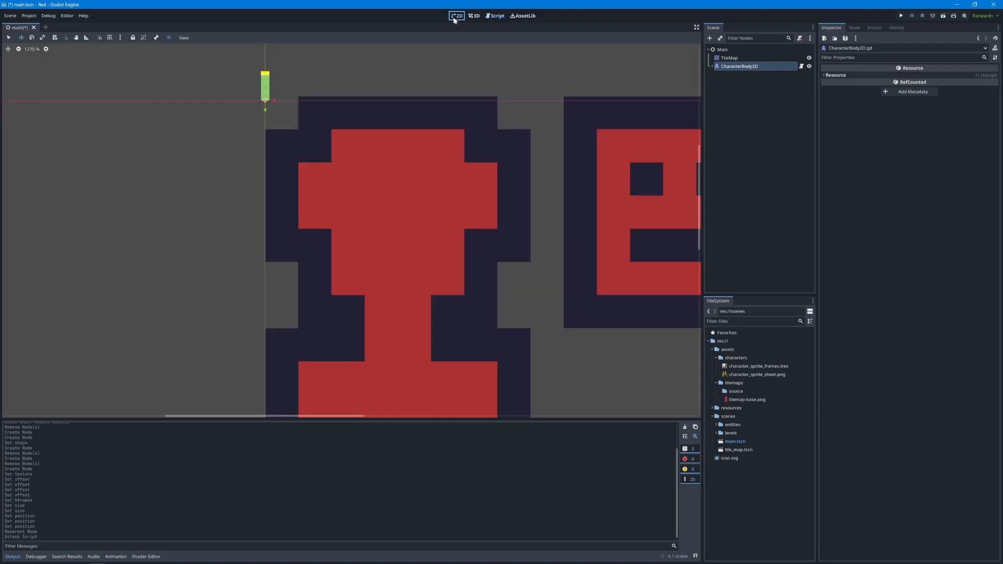
{"action": "middle_click_drag", "start_coordinate": [553, 155], "coordinate": [446, 119]}
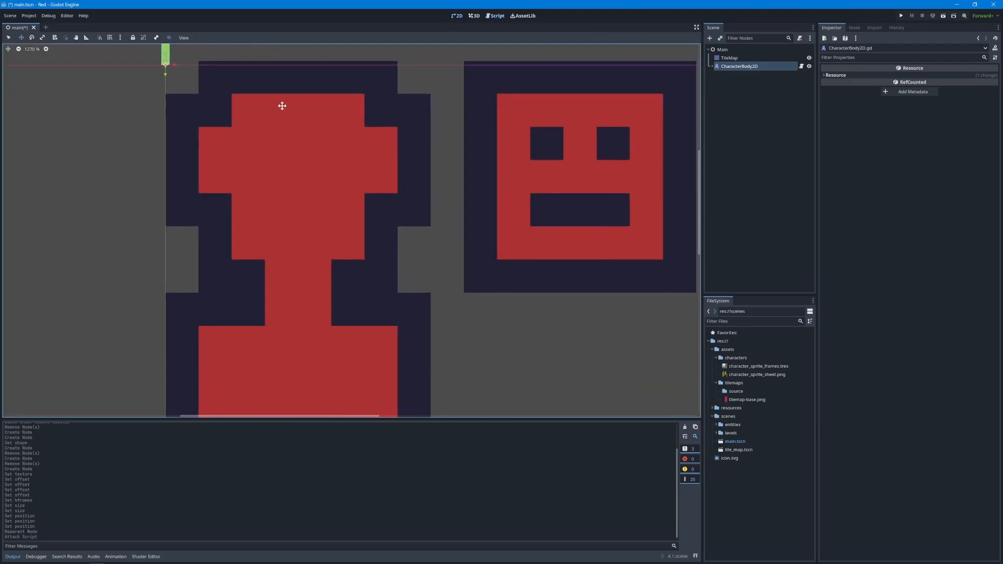
{"action": "mouse_move", "coordinate": [172, 71]}
{"action": "left_mouse_down"}
{"action": "mouse_move", "coordinate": [187, 90]}
{"action": "mouse_move", "coordinate": [174, 62]}
{"action": "mouse_move", "coordinate": [176, 69]}
{"action": "left_mouse_up"}
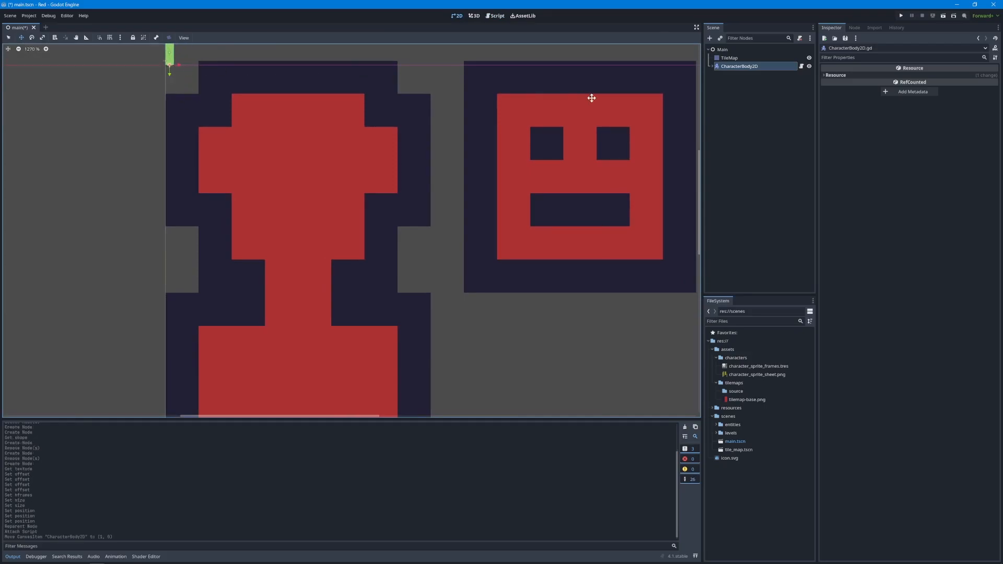
{"action": "left_click", "coordinate": [730, 67]}
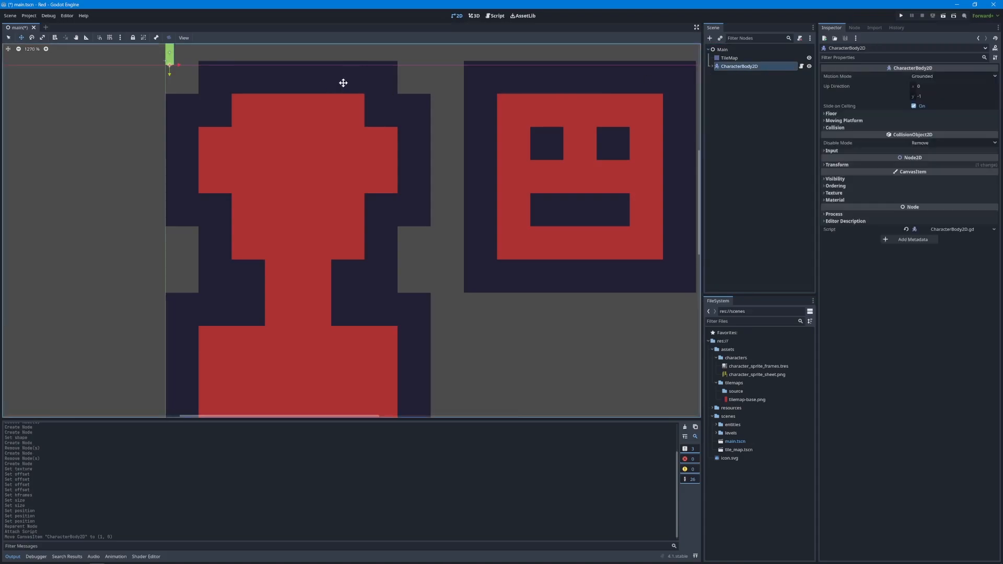
{"action": "left_click", "coordinate": [21, 40]}
{"action": "left_click_drag", "start_coordinate": [173, 73], "coordinate": [214, 200]}
{"action": "middle_click_drag", "start_coordinate": [318, 235], "coordinate": [277, 170]}
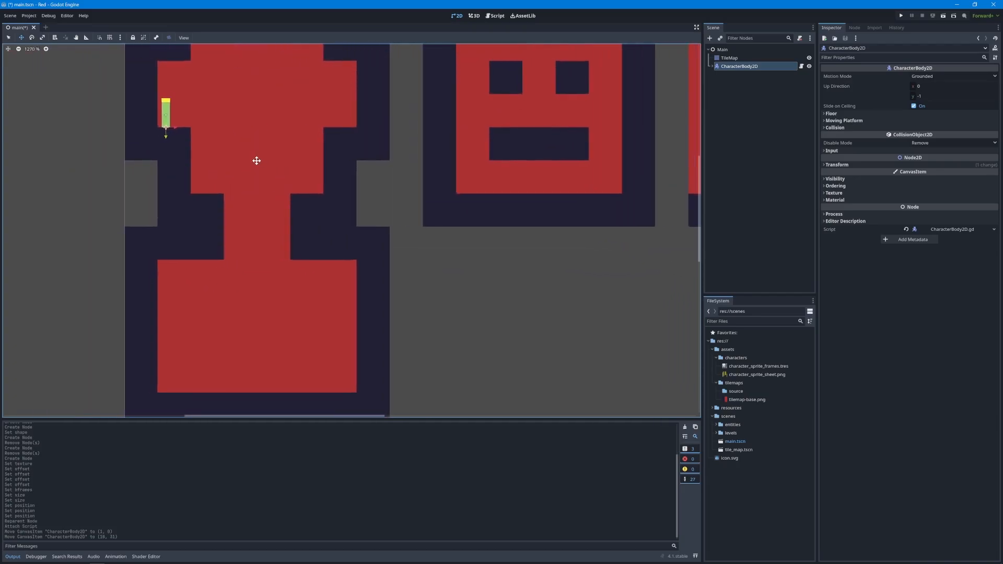
{"action": "scroll", "coordinate": [311, 225], "scroll_direction": "down", "scroll_amount": 5}
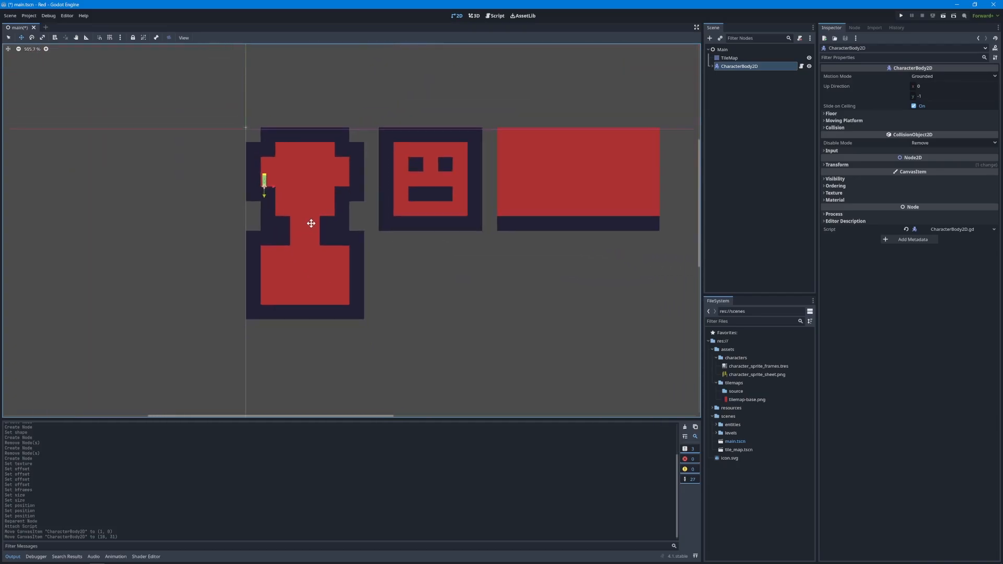
{"action": "scroll", "coordinate": [334, 224], "scroll_direction": "down", "scroll_amount": 5}
{"action": "scroll", "coordinate": [407, 225], "scroll_direction": "right", "scroll_amount": 3}
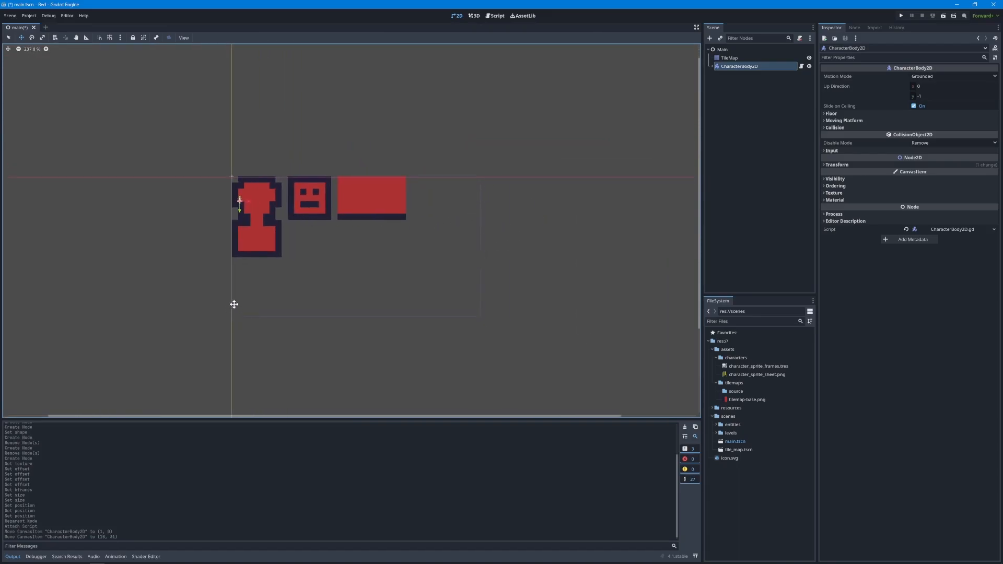
{"action": "scroll", "coordinate": [339, 264], "scroll_direction": "up", "scroll_amount": 1}
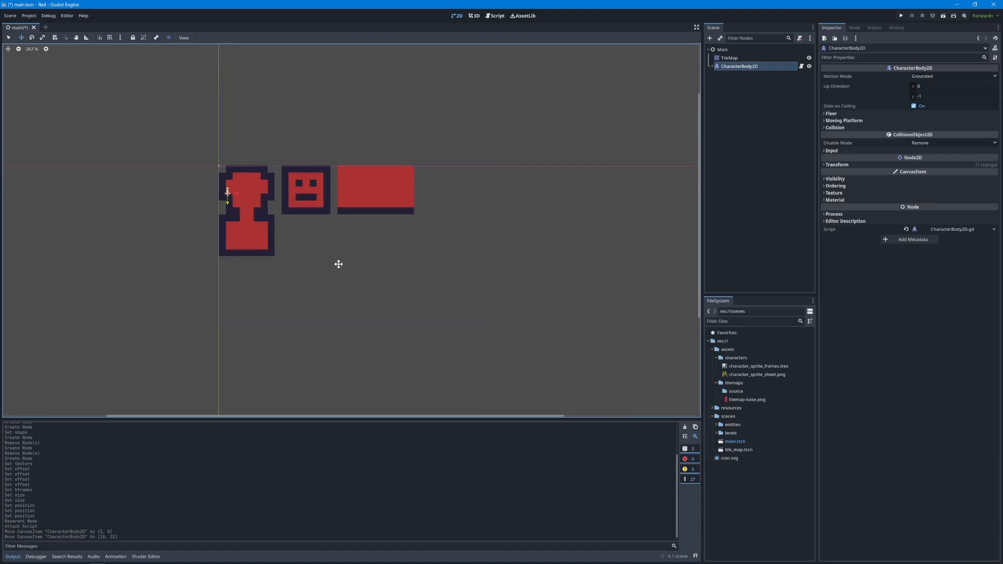
{"action": "scroll", "coordinate": [339, 263], "scroll_direction": "up", "scroll_amount": 1}
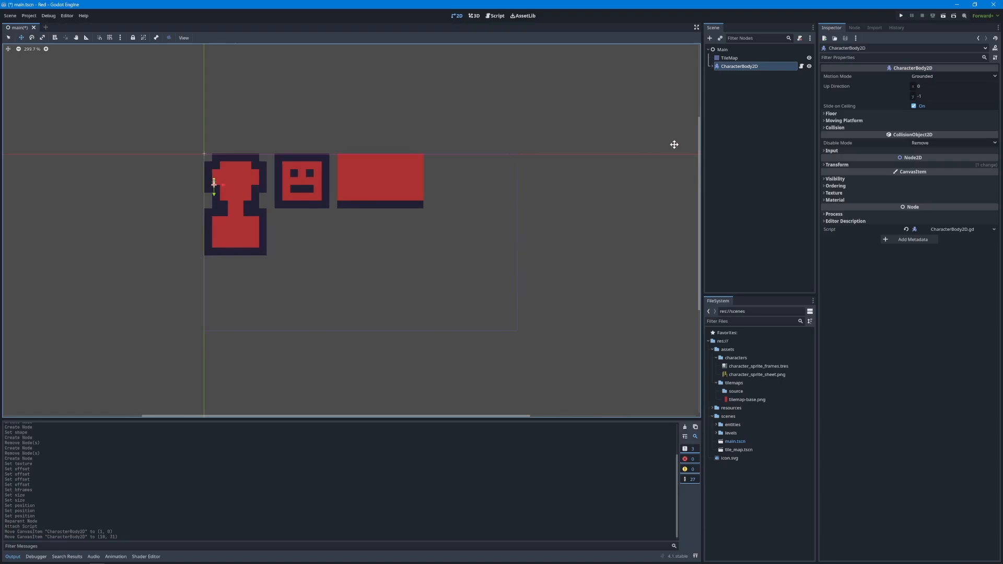
Run the project, test walking the character both ways and dropping off the ledges into the lower chamber, and stop the run
{"action": "left_click", "coordinate": [900, 16]}
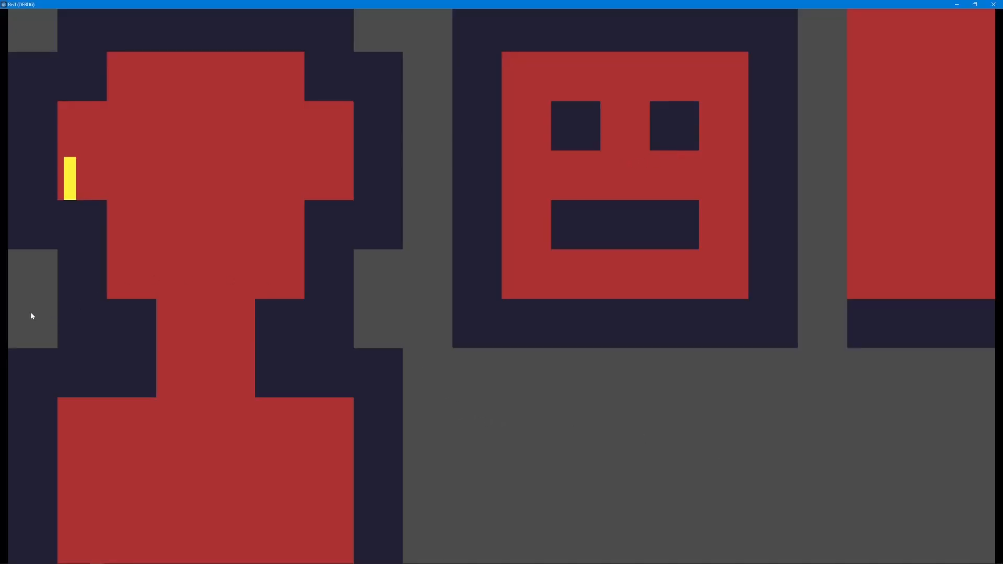
{"action": "key", "text": "Right"}
{"action": "key", "text": "Left"}
{"action": "key", "text": "Right"}
{"action": "key", "text": "Right"}
{"action": "key", "text": "Right"}
{"action": "key", "text": "Right"}
{"action": "key", "text": "Left"}
{"action": "key", "text": "Right"}
{"action": "key", "text": "Left"}
{"action": "key", "text": "Right"}
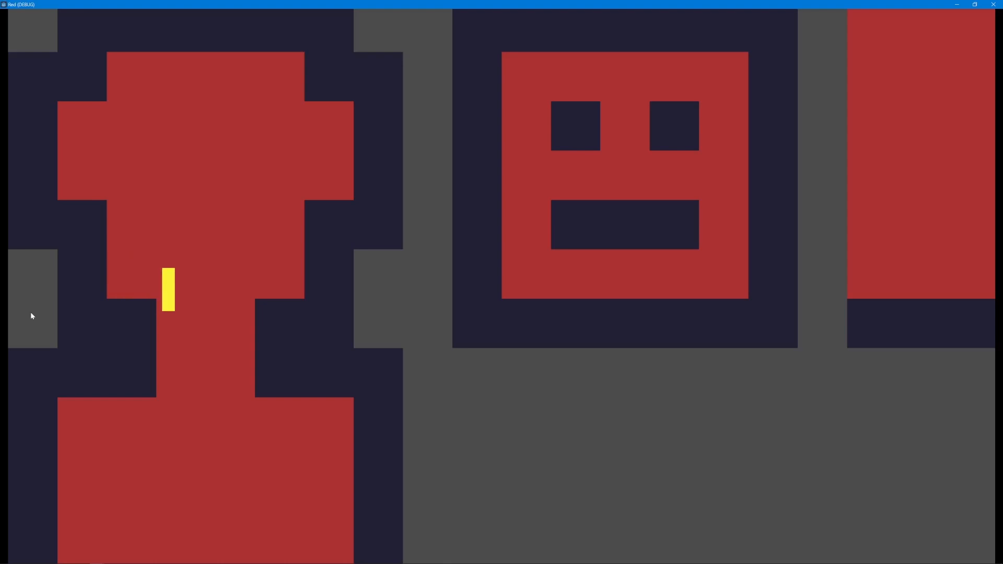
{"action": "key", "text": "Right"}
{"action": "key", "text": "Left"}
{"action": "key", "text": "Left"}
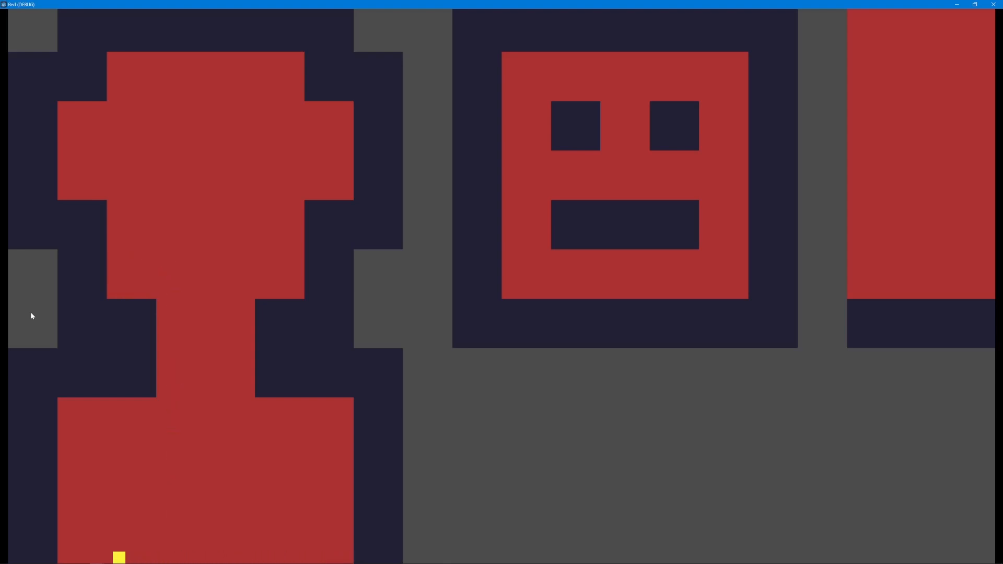
{"action": "key", "text": "Right"}
{"action": "key", "text": "Left"}
{"action": "key", "text": "Right"}
{"action": "key", "text": "Right"}
{"action": "key", "text": "Left"}
{"action": "key", "text": "F8"}
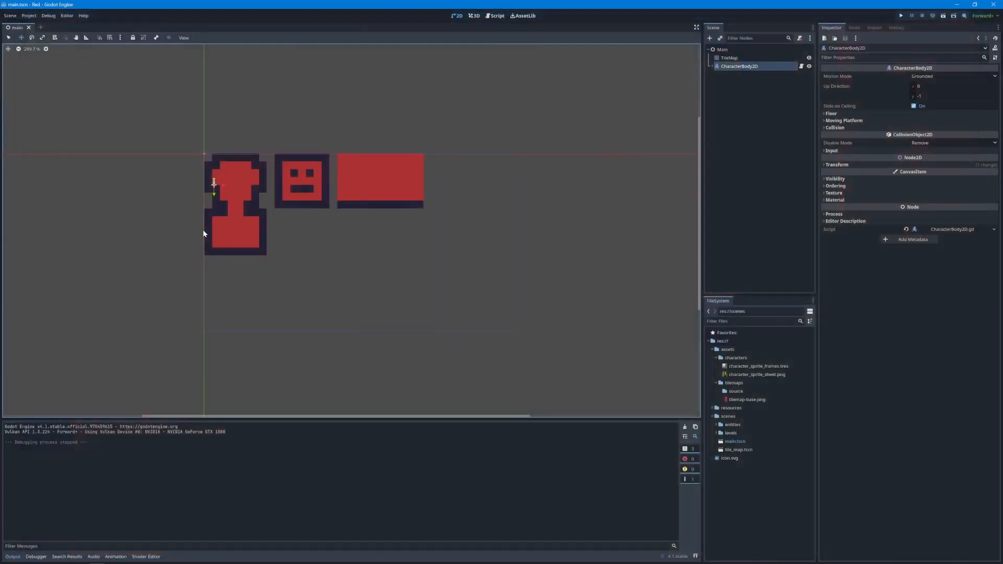
Run the project again and test the character's jump repeatedly beneath the ceiling above the upper ledge
{"action": "left_click", "coordinate": [741, 101]}
{"action": "left_click", "coordinate": [900, 16]}
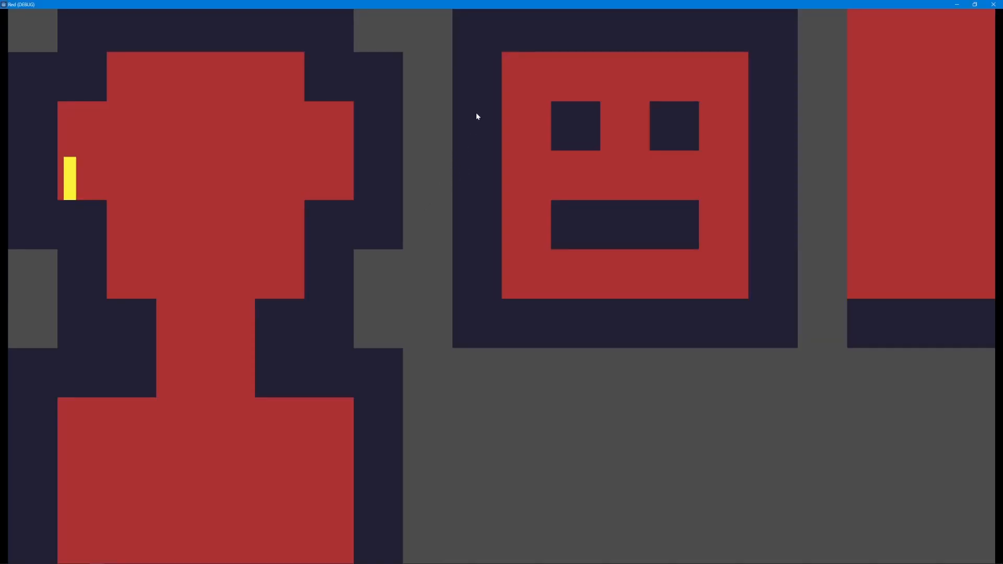
{"action": "key", "text": "Right"}
{"action": "key", "text": "Left"}
{"action": "key", "text": "Right"}
{"action": "key", "text": "Up"}
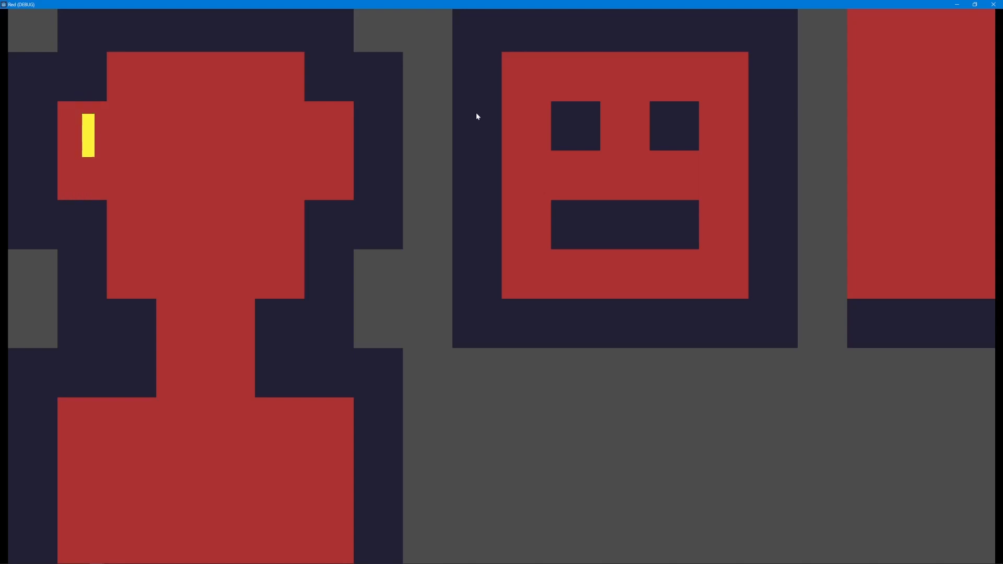
{"action": "key", "text": "Up"}
{"action": "key", "text": "Up"}
{"action": "key", "text": "Up"}
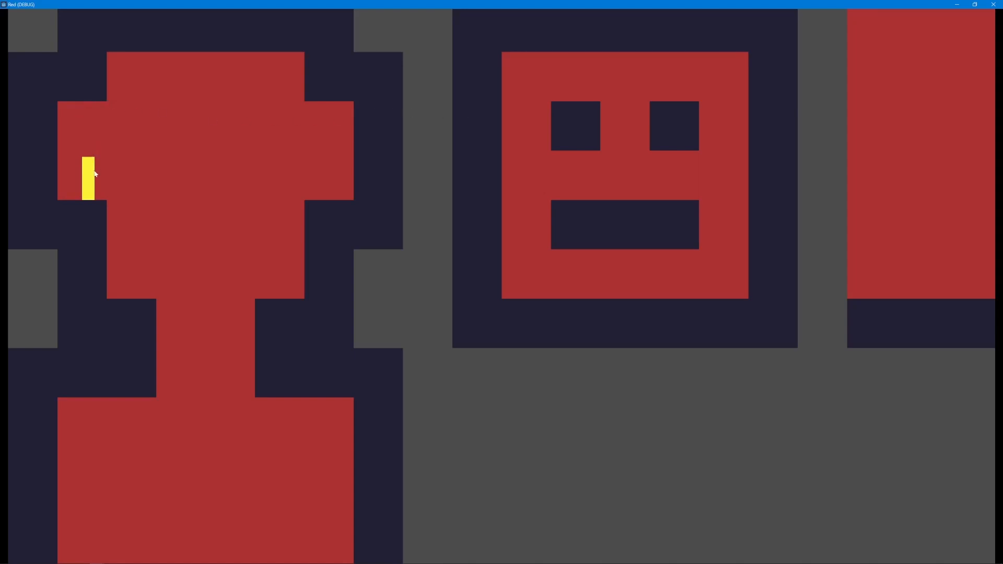
{"action": "key", "text": "Up"}
{"action": "key", "text": "Up"}
{"action": "key", "text": "Up"}
{"action": "key", "text": "Up"}
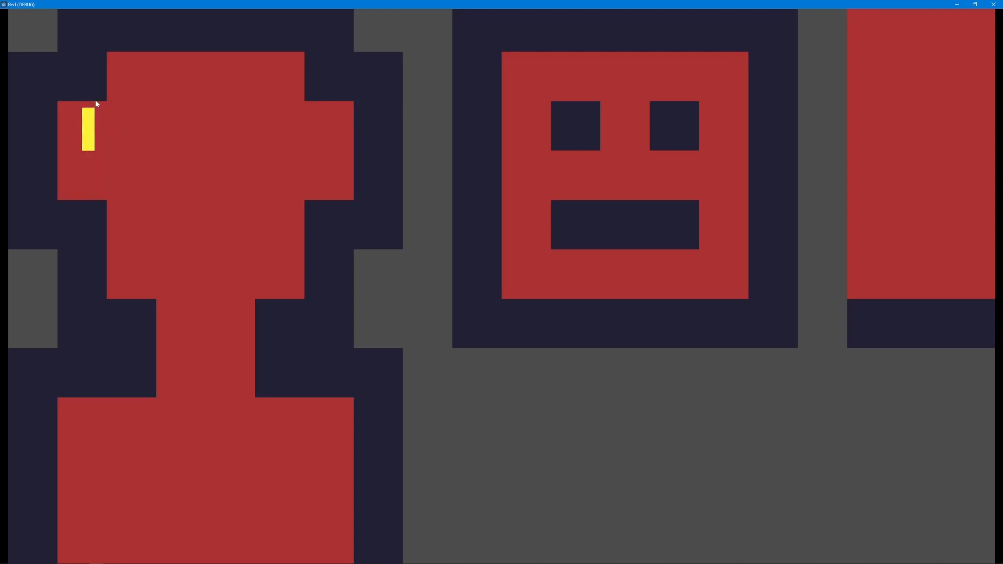
{"action": "key", "text": "Up"}
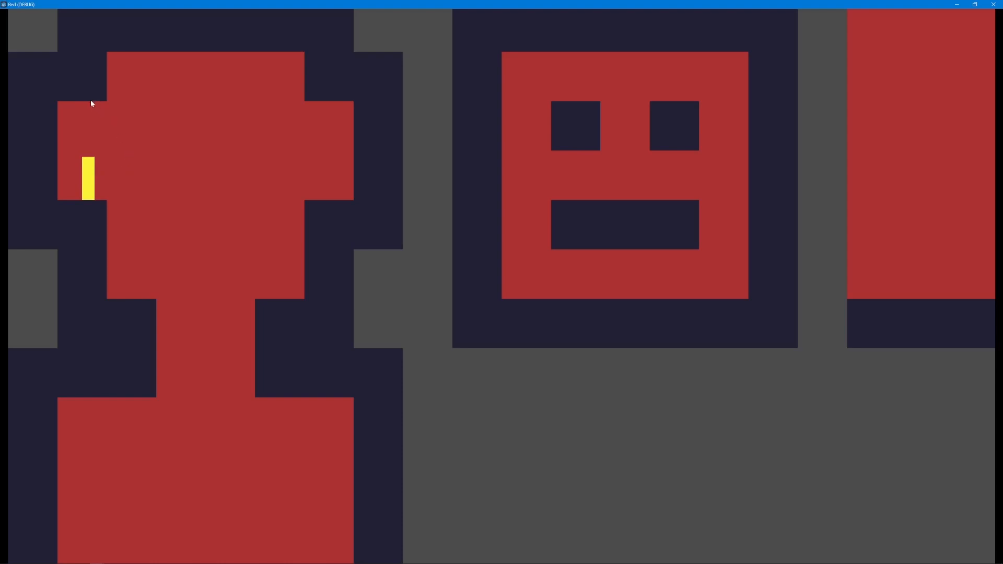
{"action": "key", "text": "Up"}
{"action": "key", "text": "Up"}
{"action": "key", "text": "Up"}
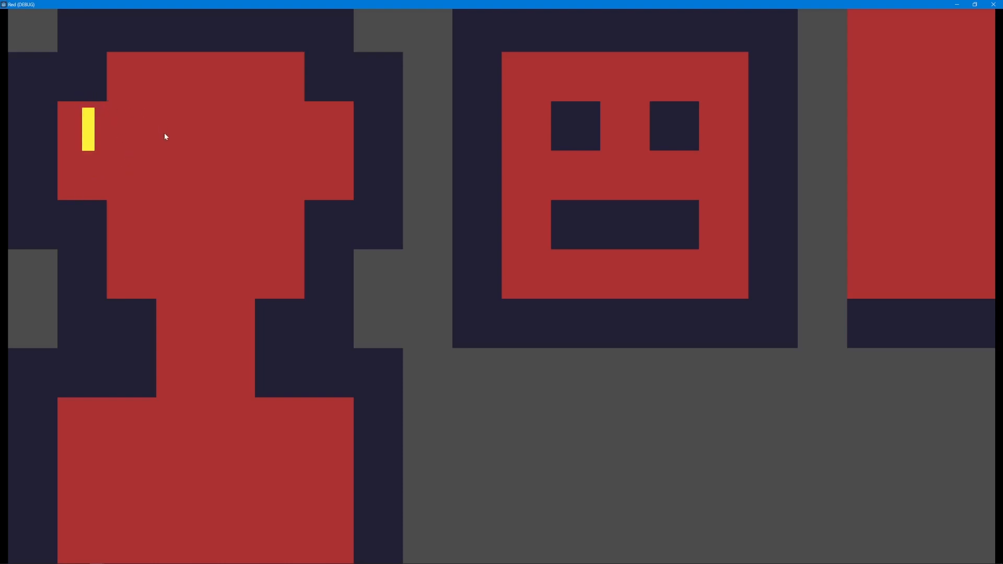
{"action": "key", "text": "Up"}
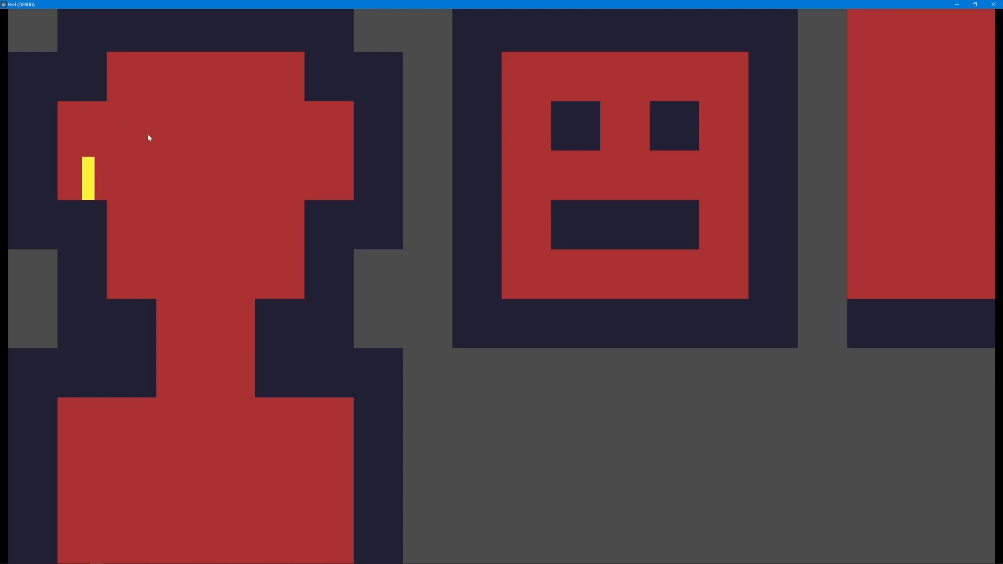
Test the character's horizontal movement and ledge collisions down to the lower chamber, and stop the running project
{"action": "key", "text": "Right"}
{"action": "key", "text": "Left"}
{"action": "key", "text": "Right"}
{"action": "key", "text": "Left"}
{"action": "key", "text": "Right"}
{"action": "key", "text": "Left"}
{"action": "key", "text": "Right"}
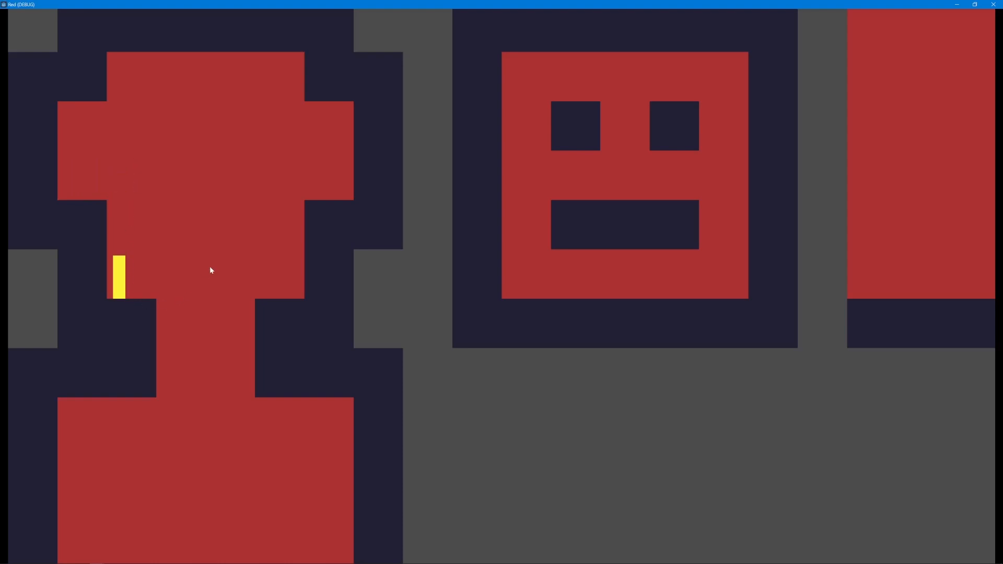
{"action": "key", "text": "Right"}
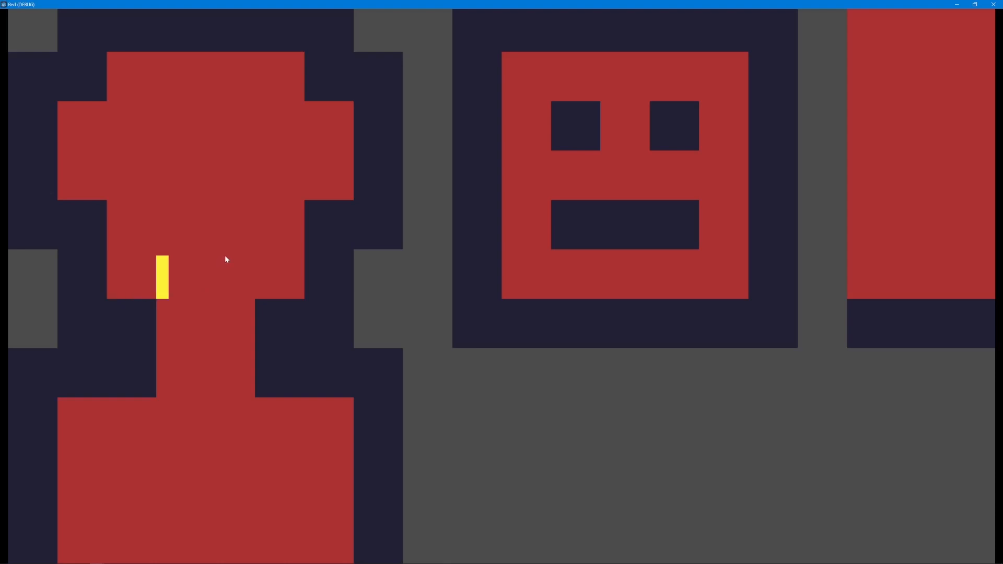
{"action": "key", "text": "Left"}
{"action": "key", "text": "Right"}
{"action": "key", "text": "Right"}
{"action": "key", "text": "Left"}
{"action": "key", "text": "Right"}
{"action": "key", "text": "Left"}
{"action": "key", "text": "Right"}
{"action": "key", "text": "Left"}
{"action": "key", "text": "Left"}
{"action": "key", "text": "Right"}
{"action": "key", "text": "Right"}
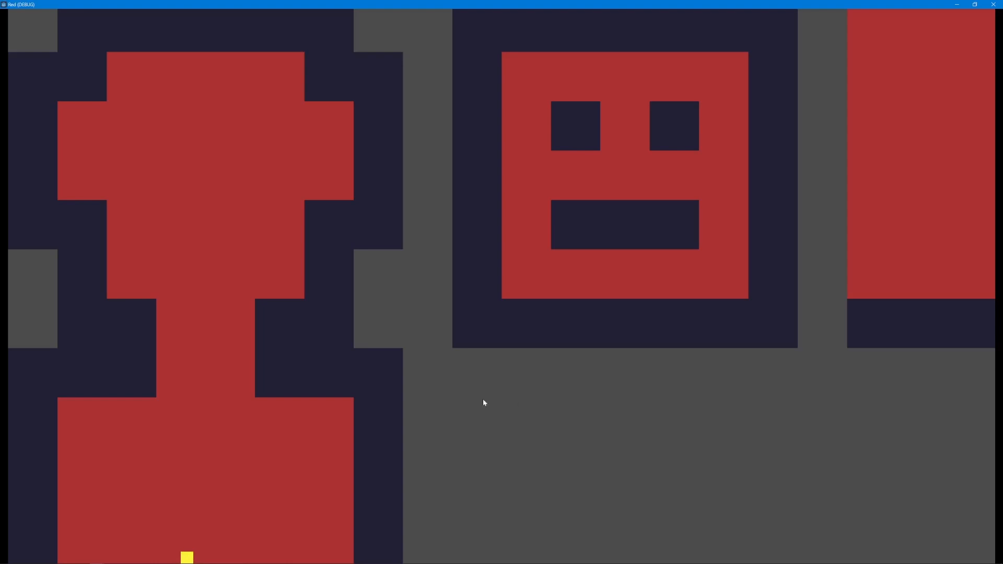
{"action": "key", "text": "Left"}
{"action": "key", "text": "F8"}
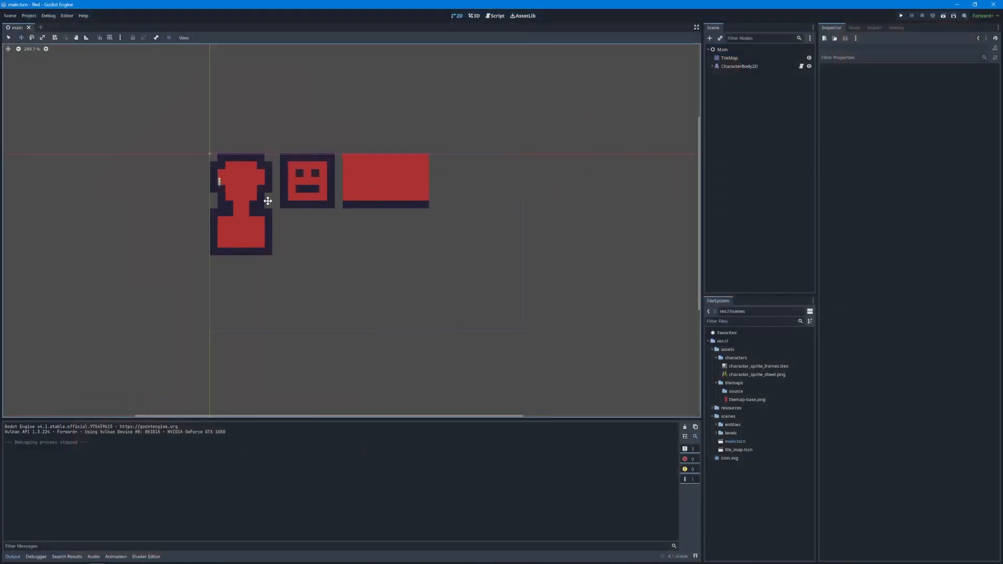
{"action": "scroll", "coordinate": [290, 194], "scroll_direction": "up", "scroll_amount": 1}
{"action": "scroll", "coordinate": [290, 194], "scroll_direction": "up", "scroll_amount": 2}
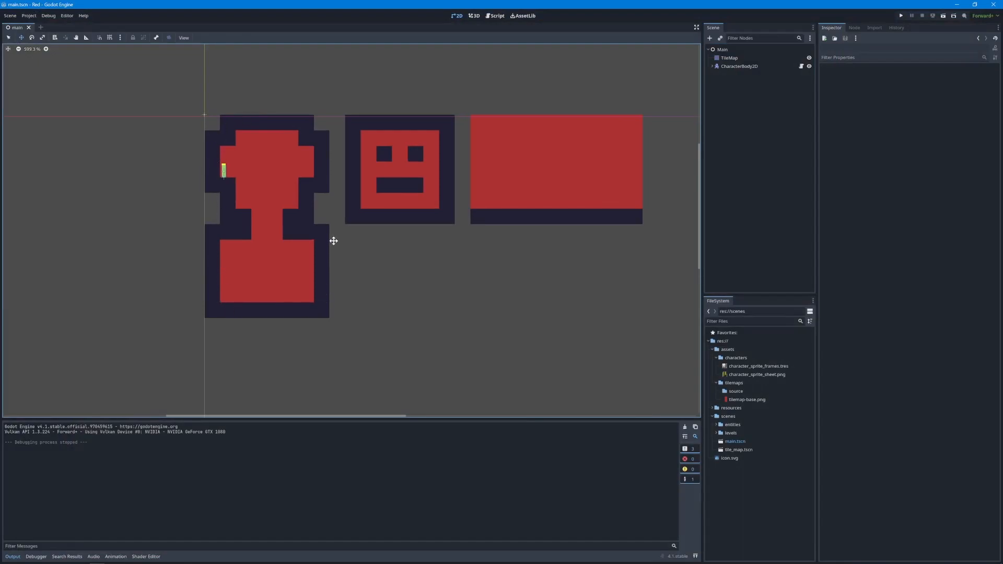
{"action": "left_click", "coordinate": [786, 141]}
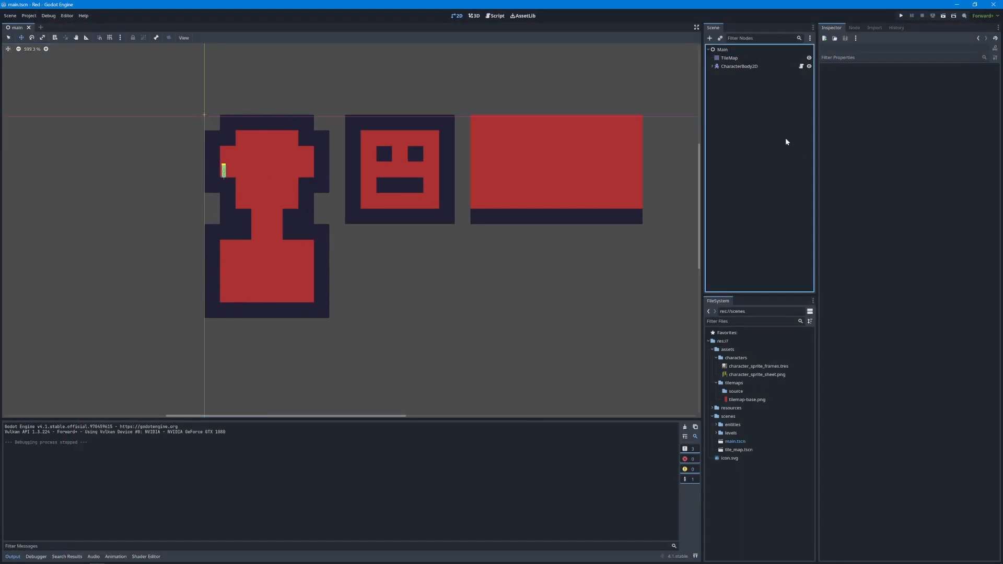